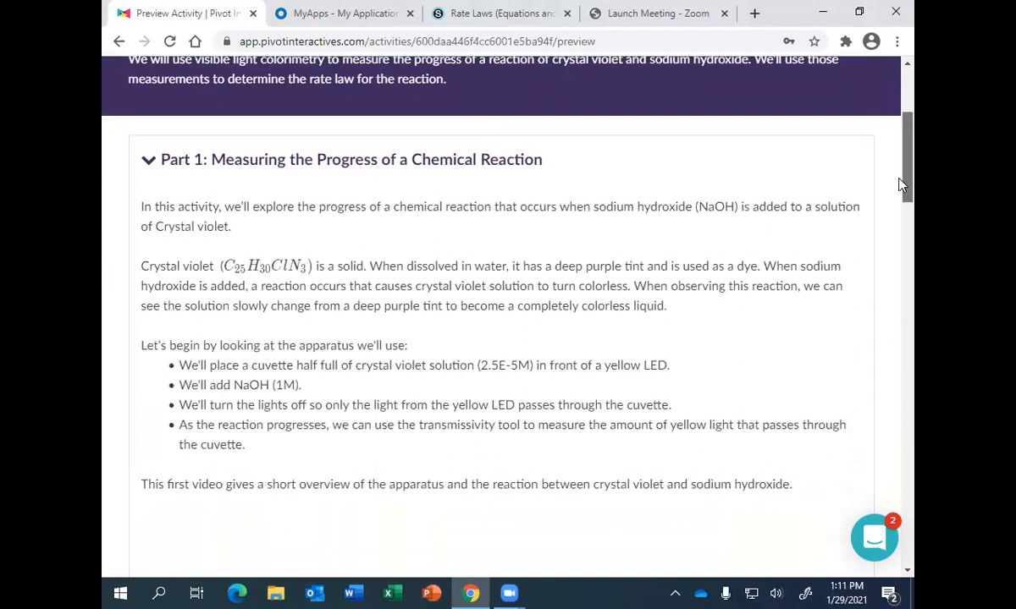
- Read the Part 1 introduction, the Beer-Lambert Law explanation and the list of LED wavelengths down to the cuvette video
drag(902, 185, 904, 265)
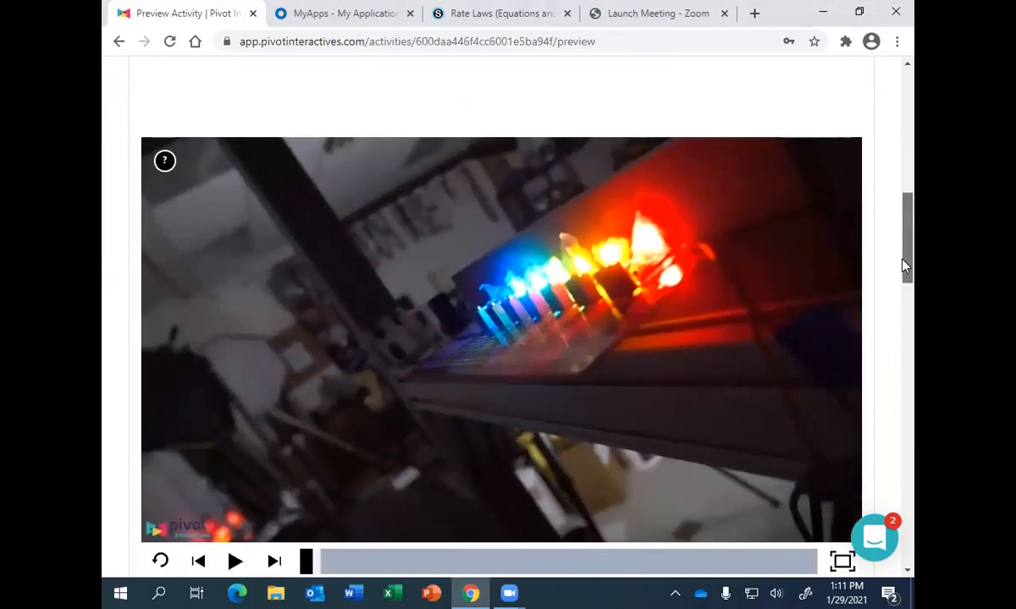
drag(902, 260, 906, 315)
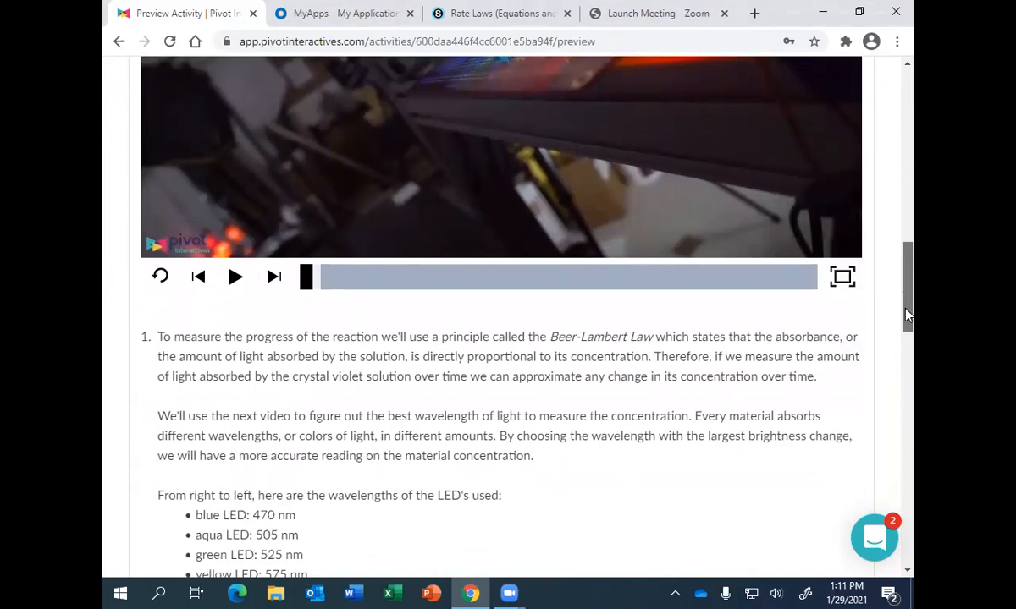
drag(908, 315, 914, 353)
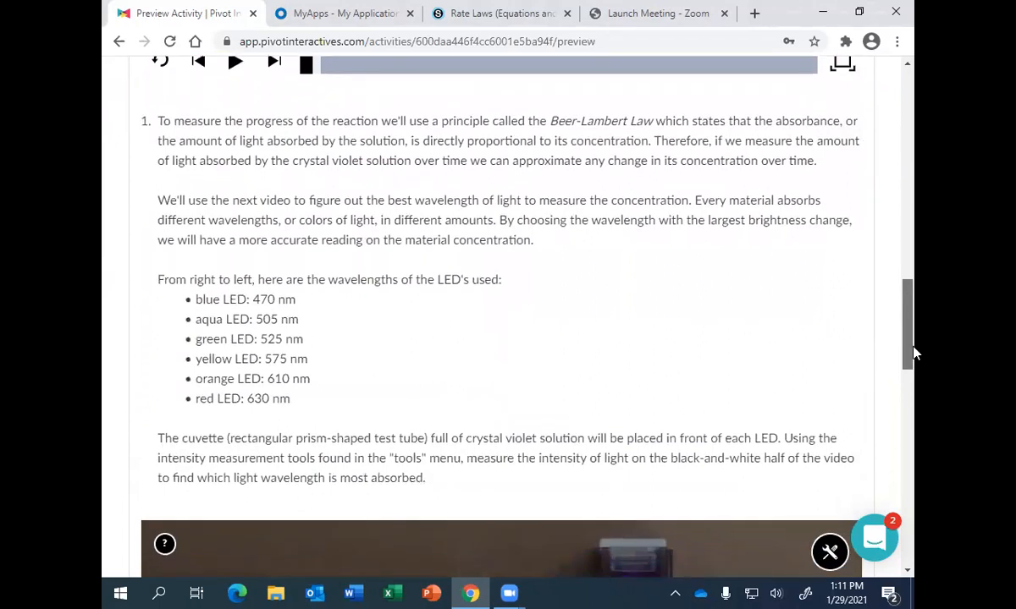
drag(913, 353, 914, 355)
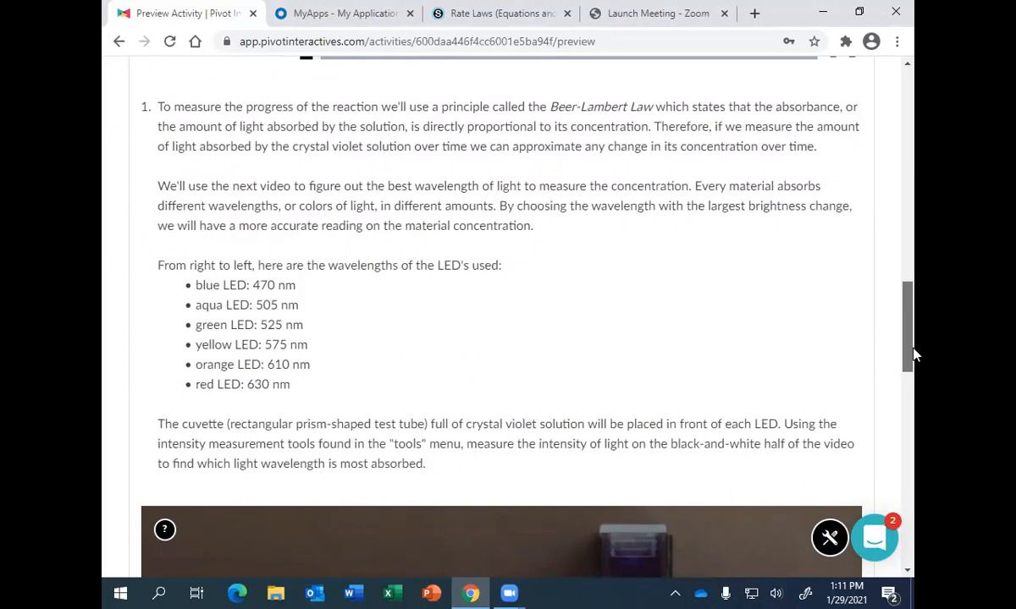
drag(913, 355, 913, 359)
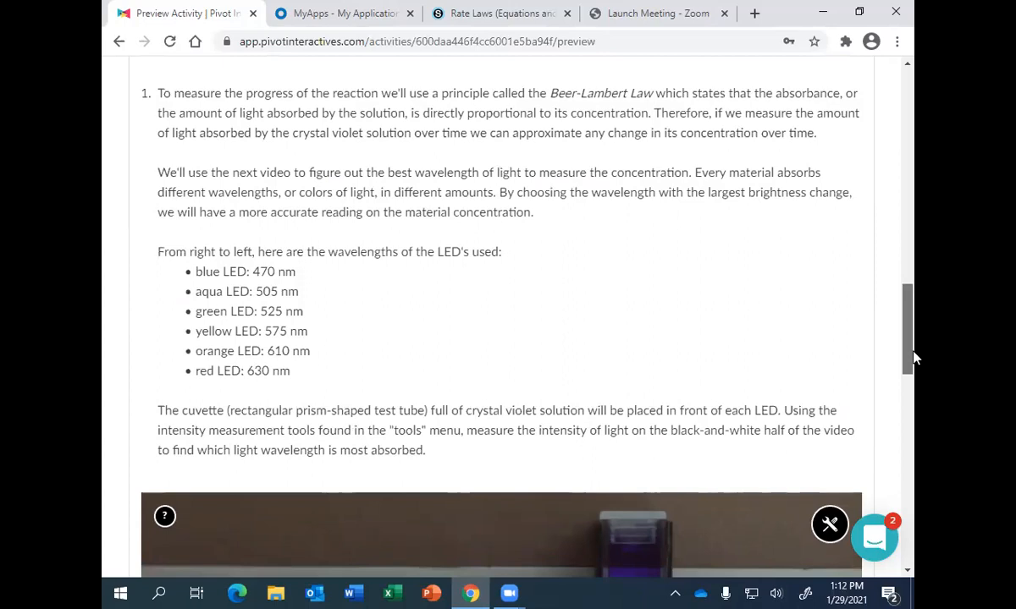
drag(913, 357, 913, 403)
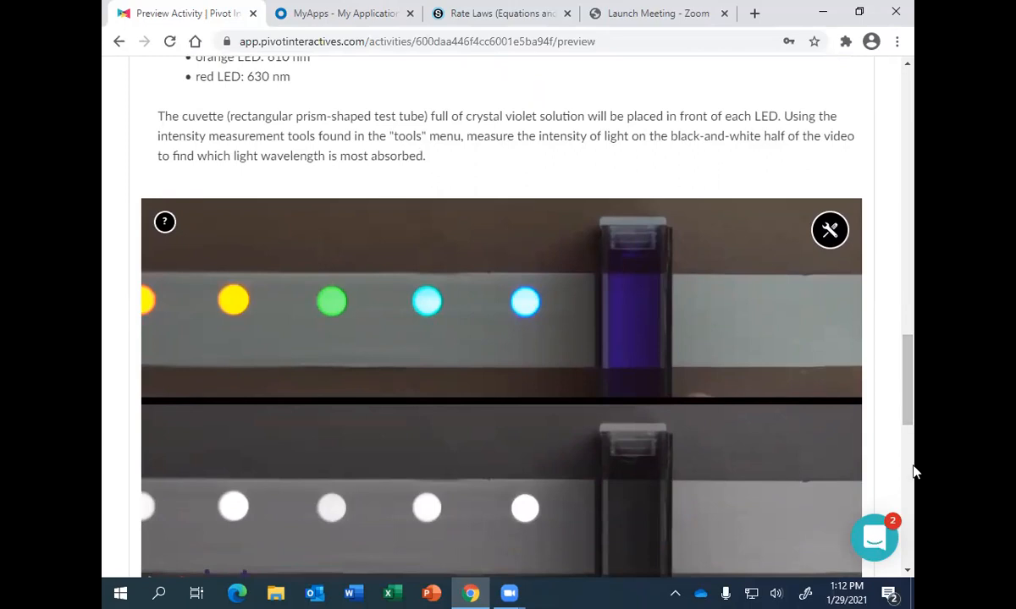
- Scrub through the Part 1 cuvette video to compare the brightness of the blue, aqua and yellow LEDs behind the crystal violet
drag(907, 402, 908, 419)
drag(306, 536, 501, 552)
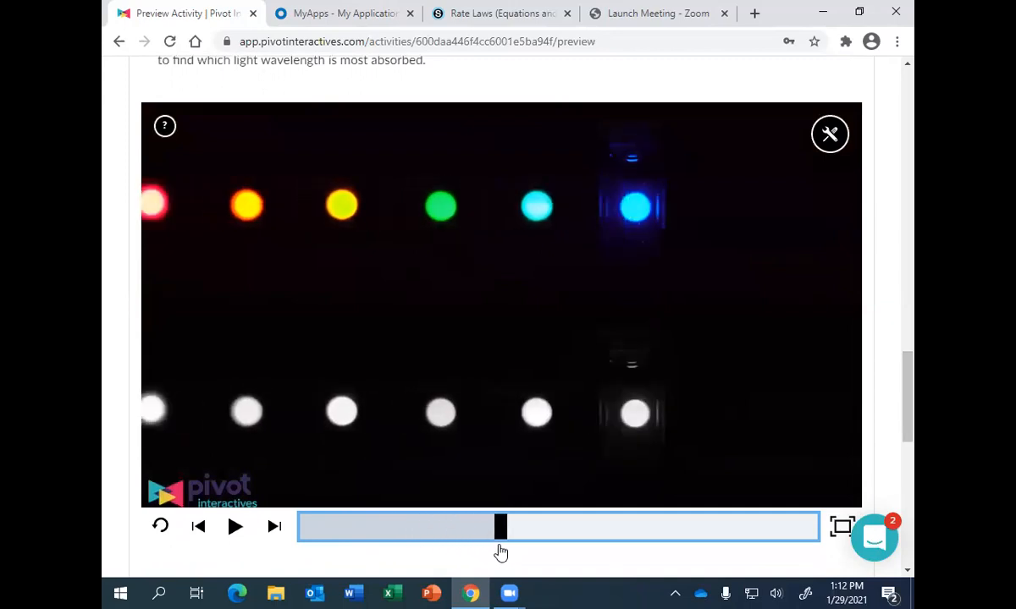
drag(501, 552, 550, 555)
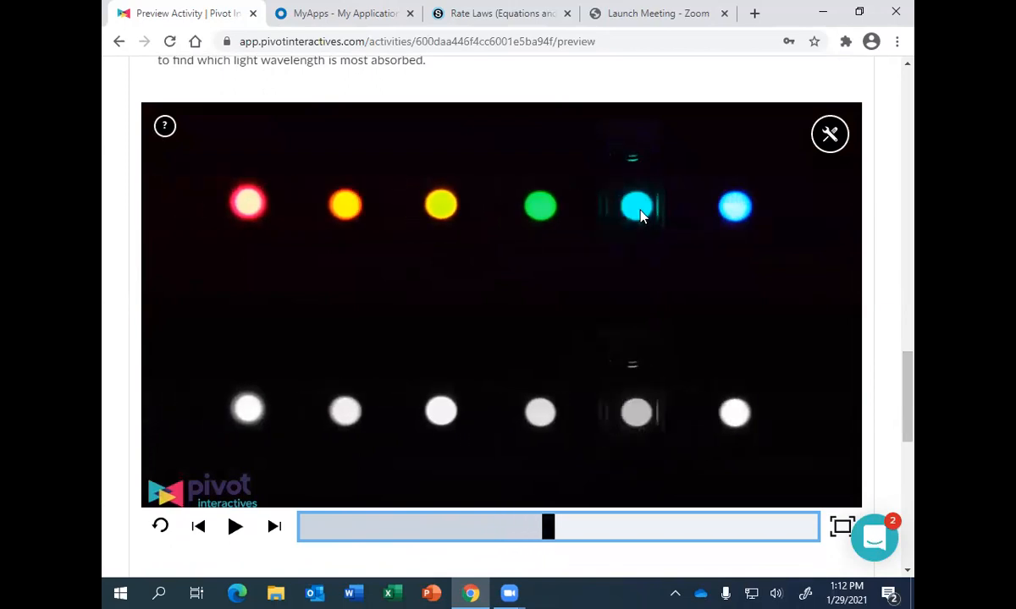
drag(547, 535, 639, 539)
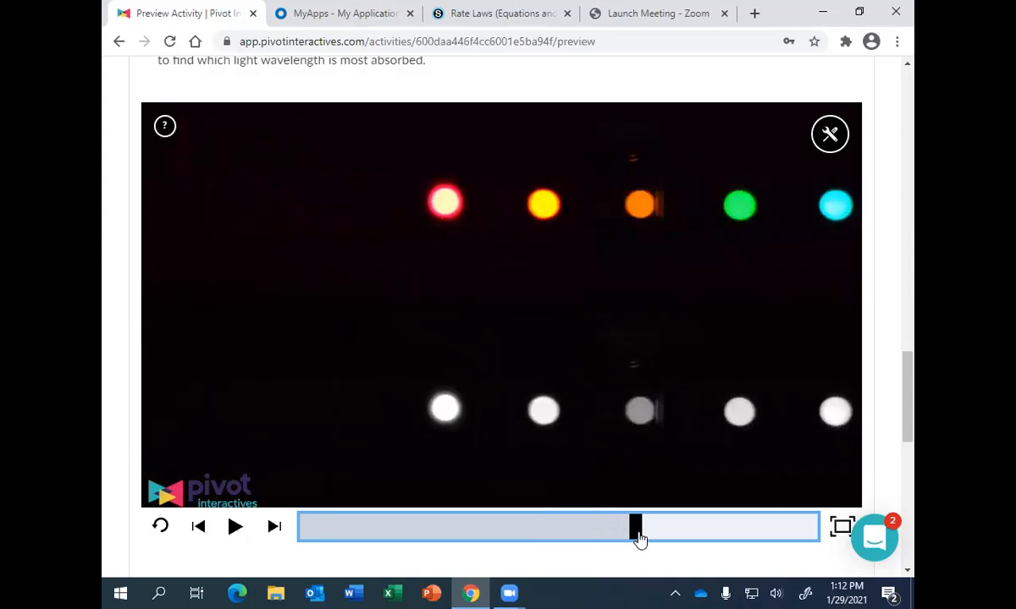
drag(639, 539, 607, 543)
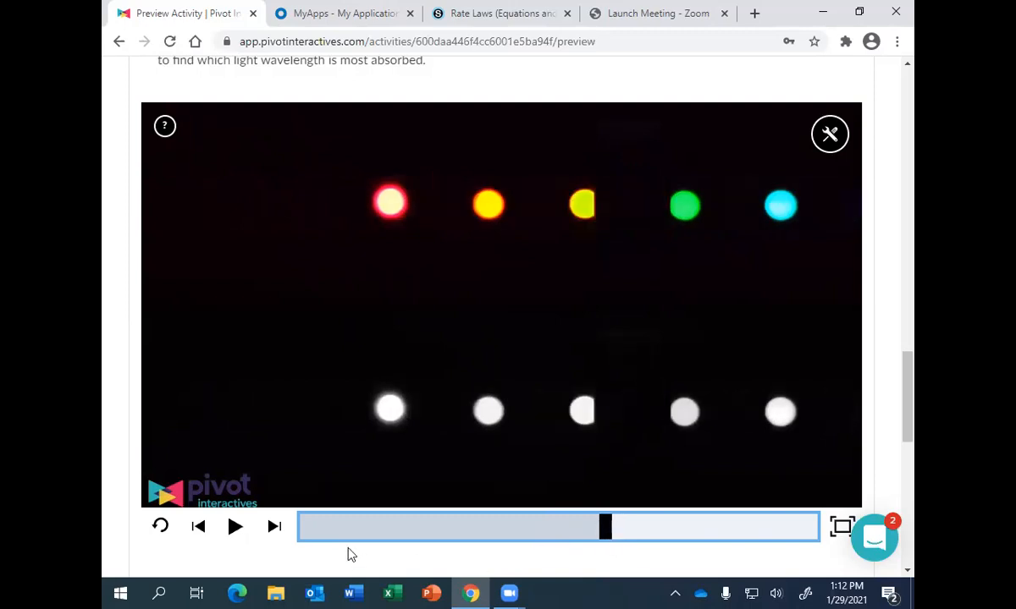
- Advance the Part 1 video frame by frame to watch the yellow and orange LEDs dim behind the cuvette
click(273, 527)
click(273, 527)
click(273, 527)
click(273, 526)
click(273, 527)
click(272, 526)
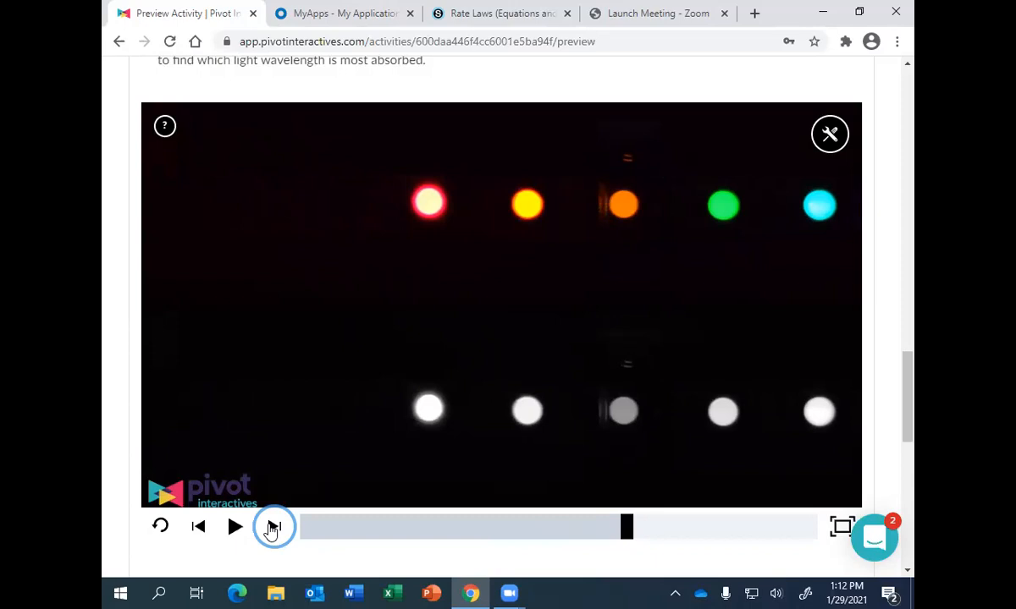
click(273, 526)
click(273, 527)
click(273, 526)
click(273, 526)
click(273, 526)
click(273, 526)
click(273, 527)
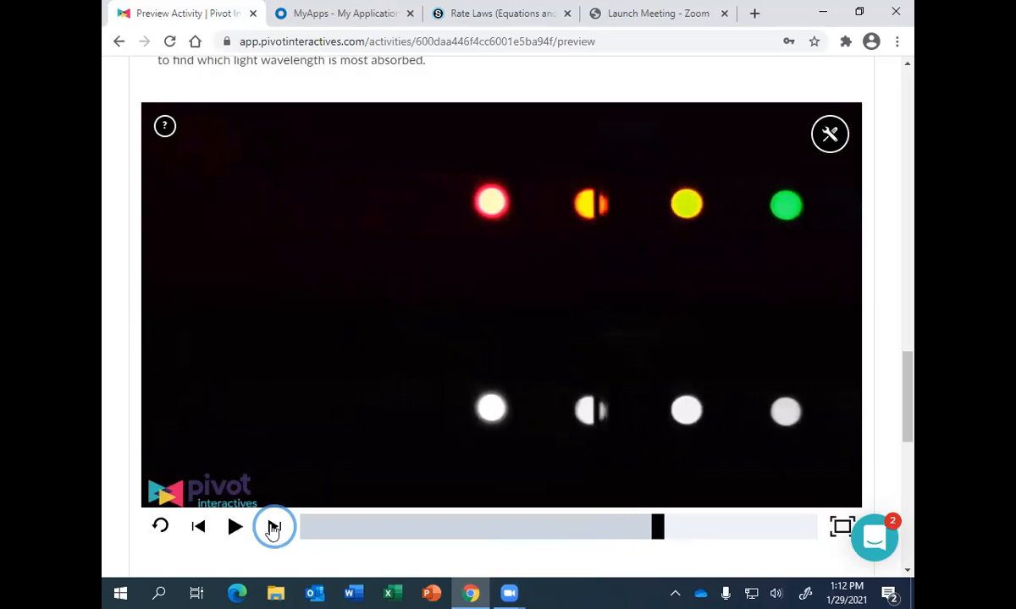
click(273, 526)
click(273, 527)
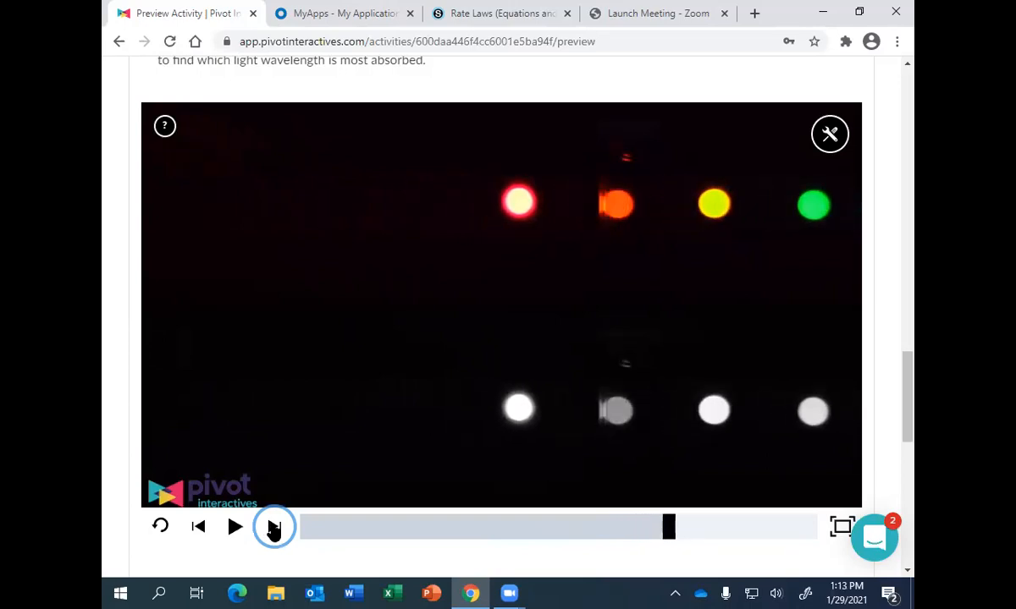
- Examine the orange LED behind the cuvette by stepping frames back and forth, and scrub on towards the end of the video
click(200, 527)
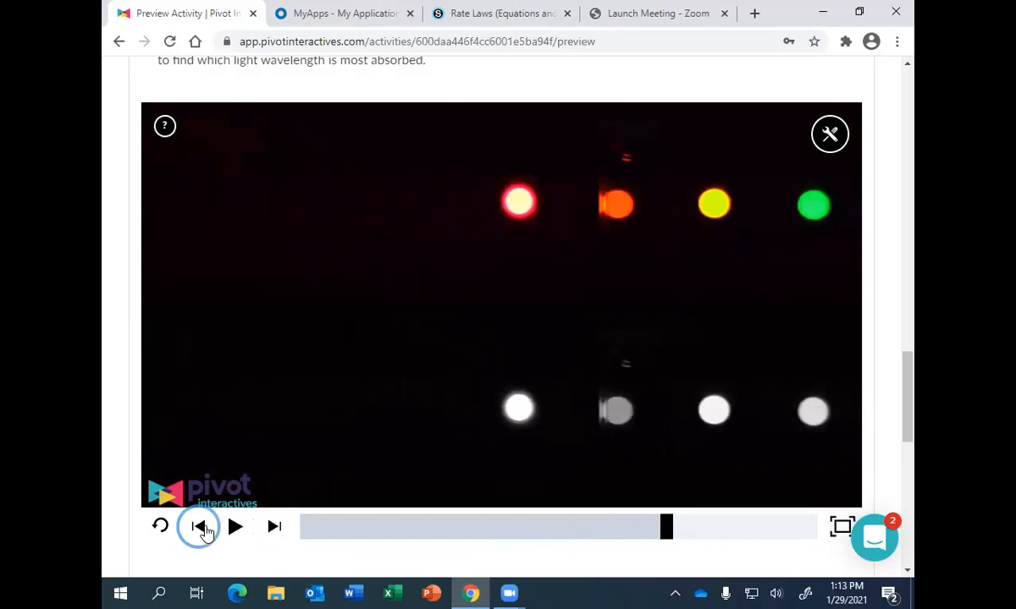
click(200, 528)
click(200, 528)
click(200, 527)
click(275, 526)
click(274, 527)
click(275, 527)
click(274, 527)
click(274, 527)
click(274, 527)
click(274, 527)
click(274, 527)
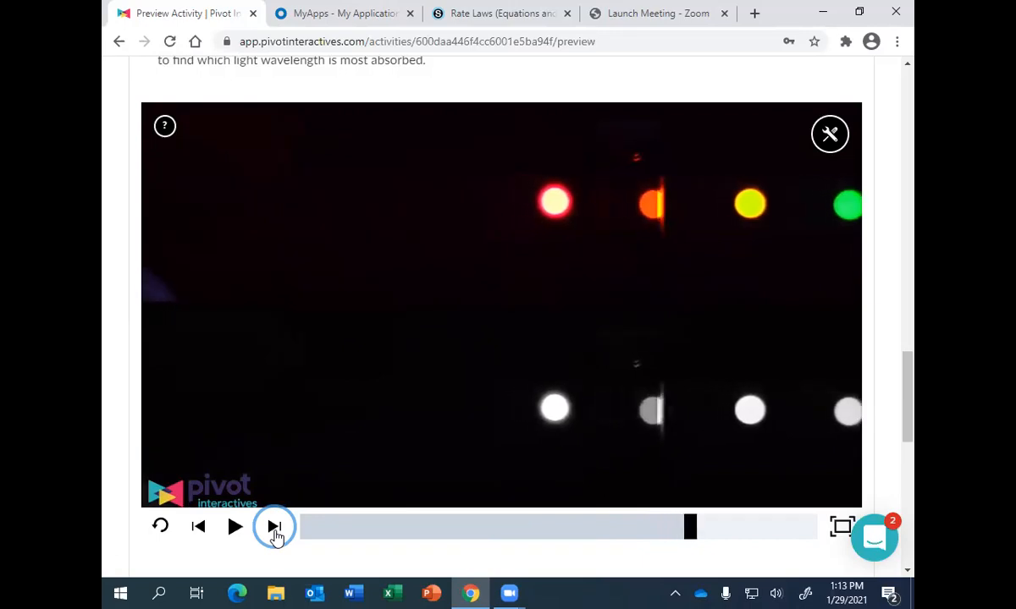
click(695, 533)
drag(698, 540, 794, 537)
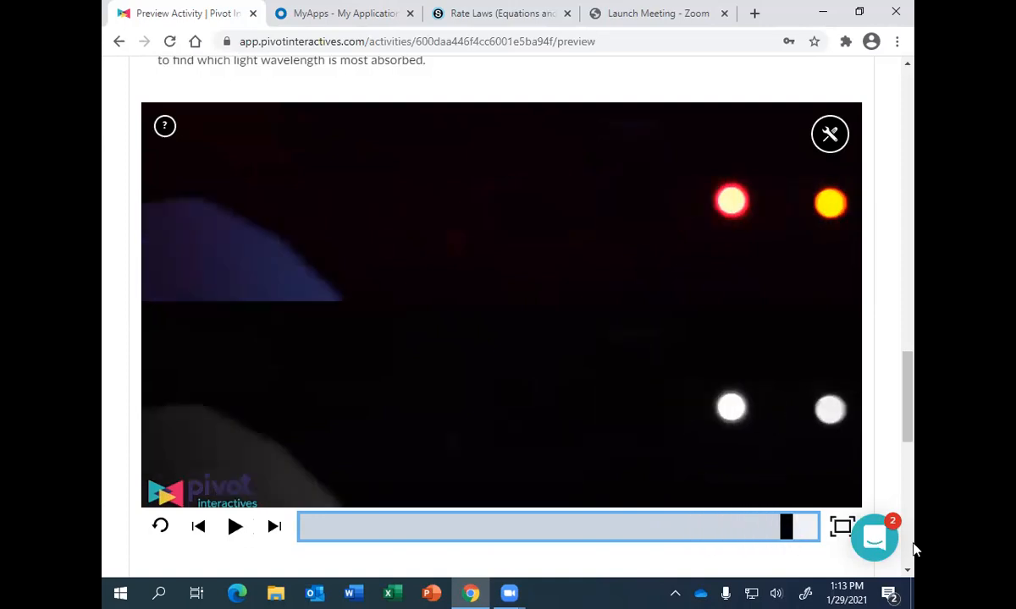
- Answer question 2 with Yellow as the LED with the largest brightness change and submit the answer
drag(914, 417, 908, 477)
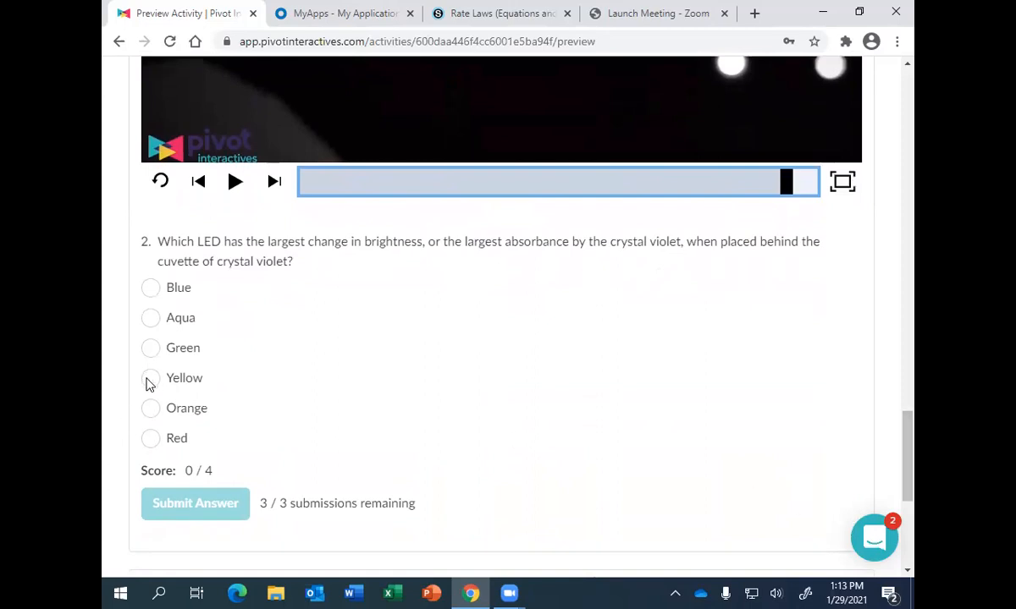
click(149, 380)
click(188, 504)
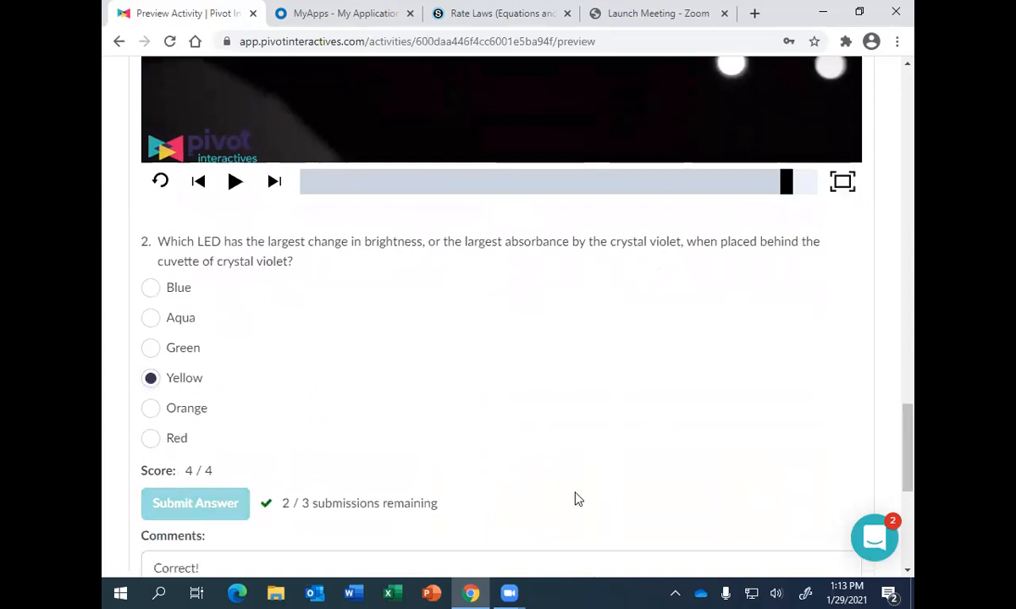
- Expand Part 2 on Beer-Lambert's Law and review its instructions down to the concentration, transmittance and absorbance table
drag(909, 426, 911, 494)
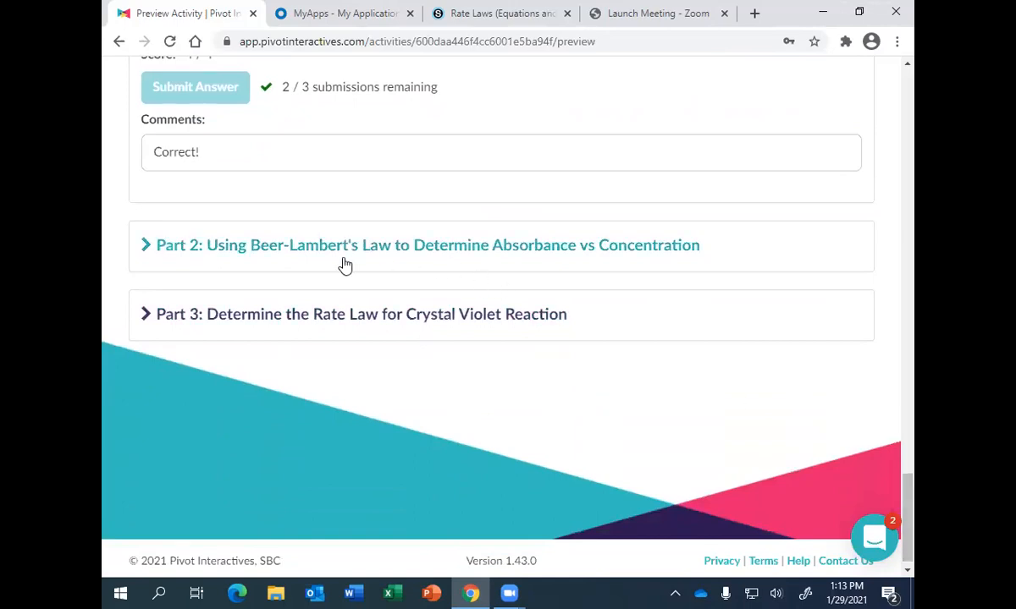
click(426, 252)
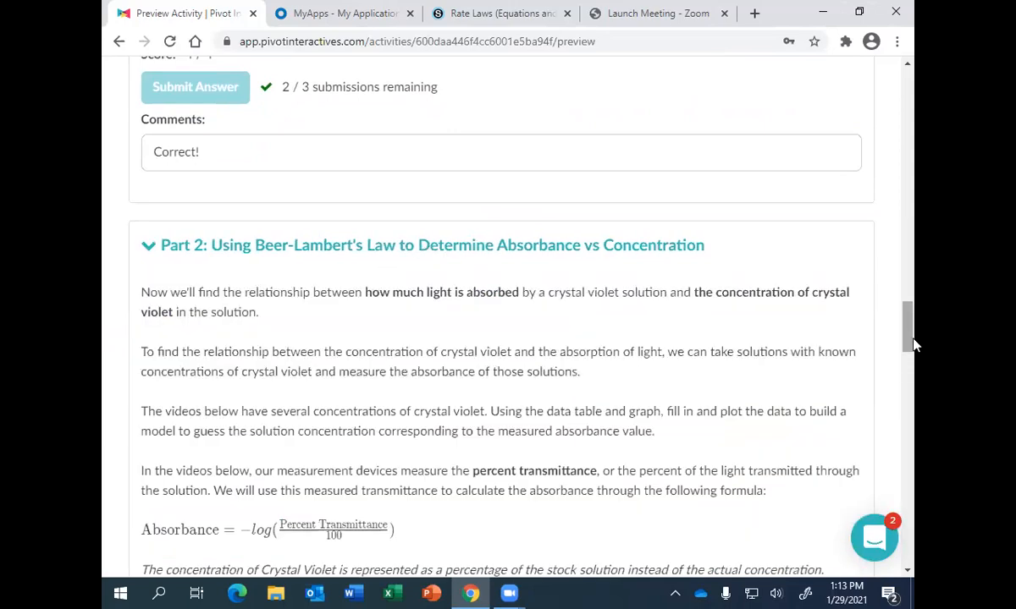
drag(909, 334, 902, 434)
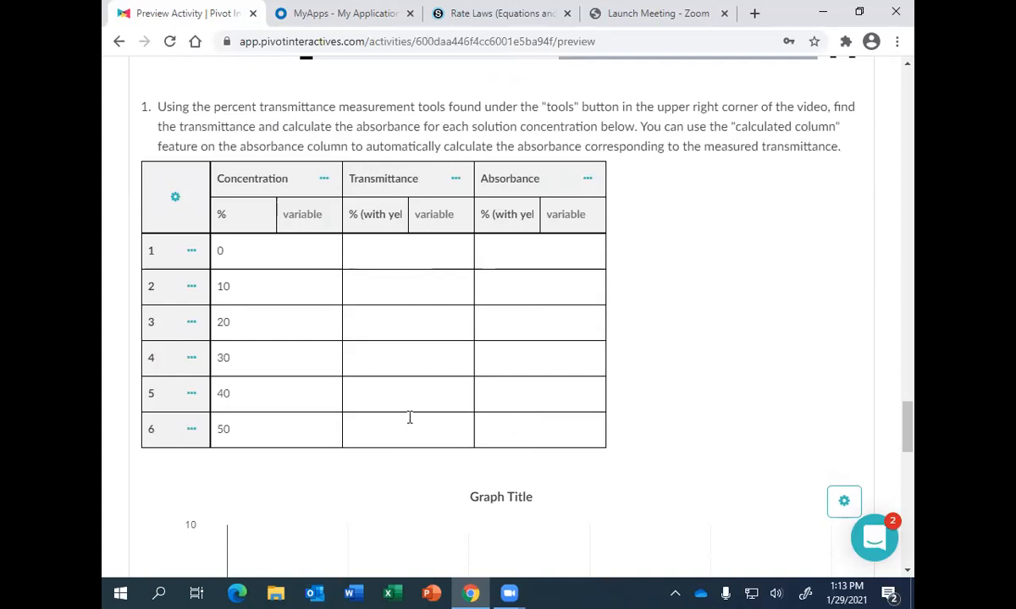
- Set the 0% stock crystal violet video to the frame where the cuvette is centred in front of the yellow LED
drag(910, 440, 910, 390)
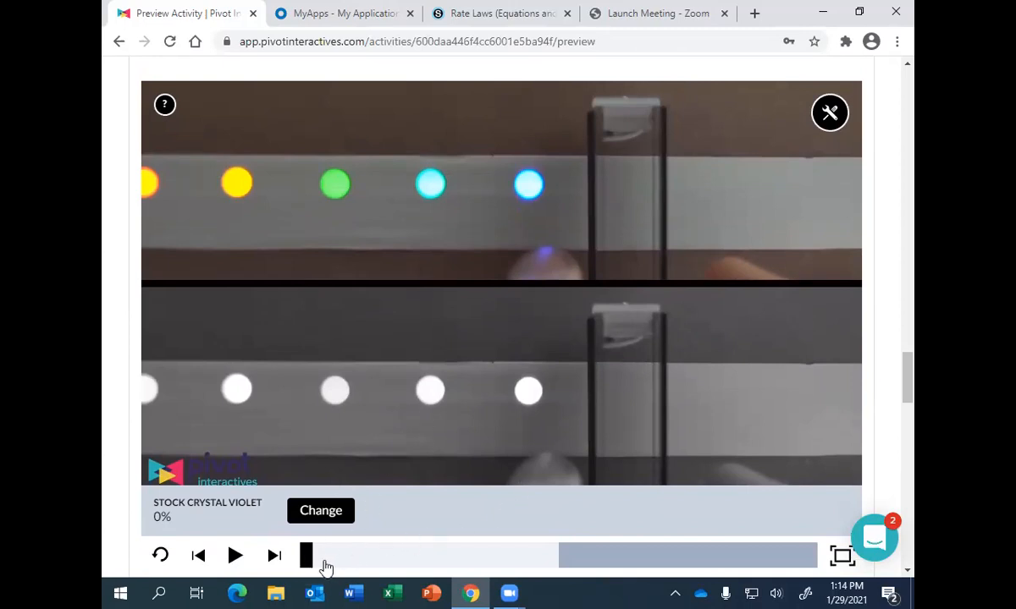
drag(315, 565, 699, 569)
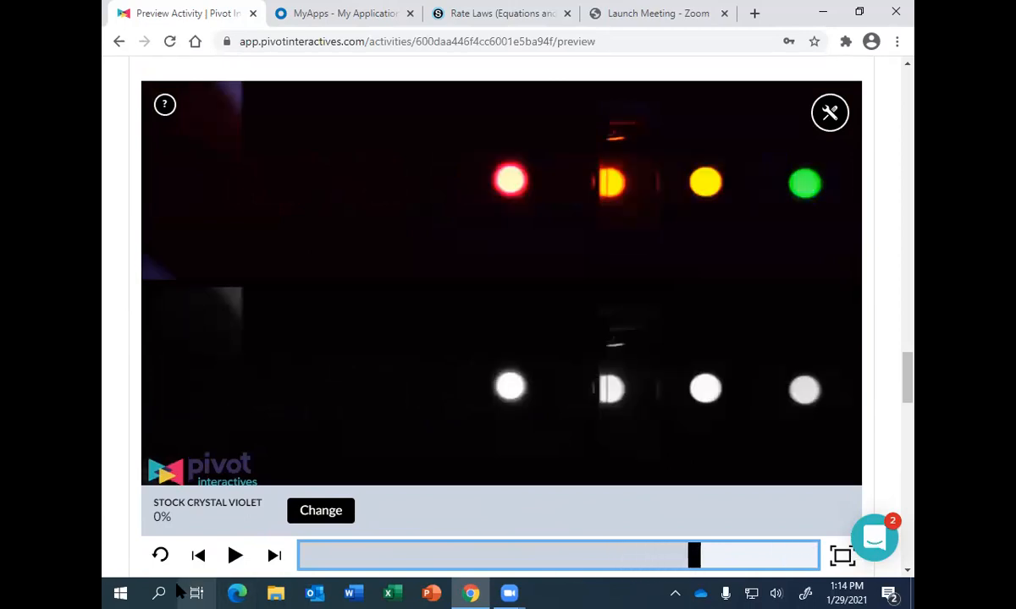
click(201, 559)
click(203, 563)
click(203, 563)
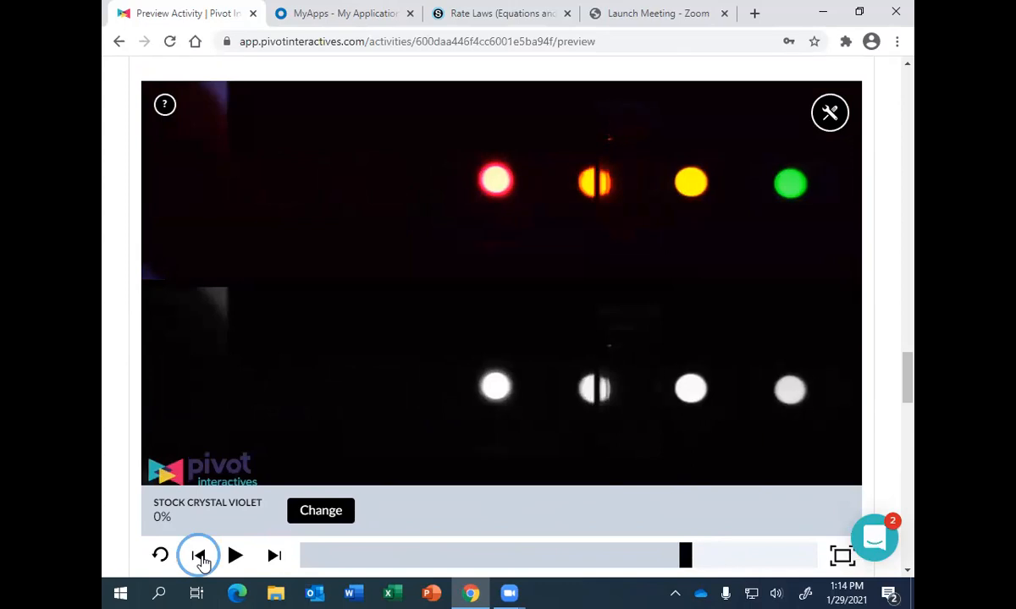
click(203, 563)
click(204, 563)
click(203, 563)
click(203, 562)
click(203, 562)
click(203, 563)
click(203, 563)
click(203, 563)
click(203, 563)
click(203, 563)
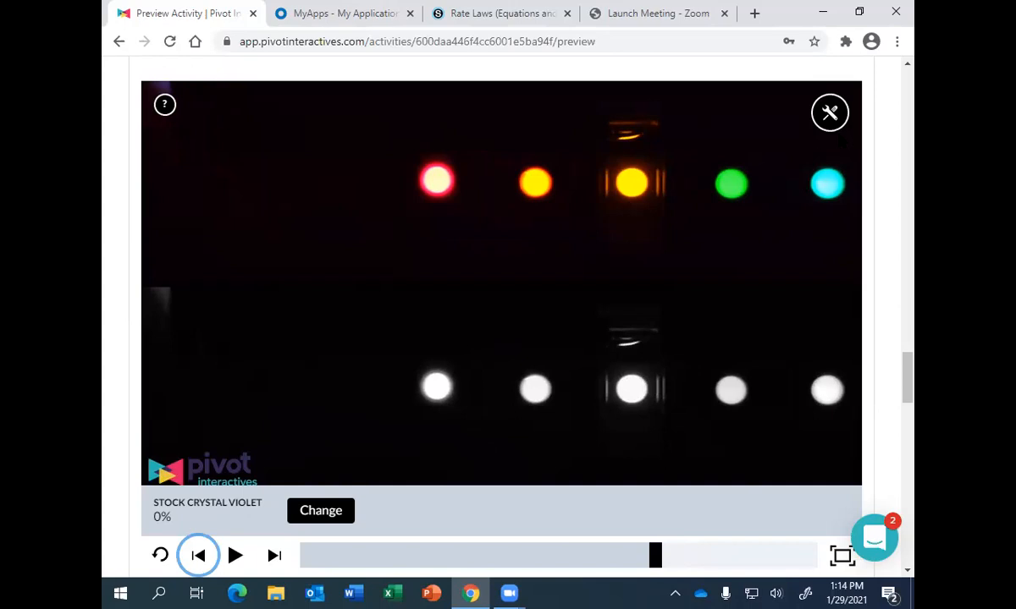
- Overlay the 100-80 percent transmittance scale on the black-and-white video and align its 97% opening with the yellow LED behind the cuvette
click(830, 116)
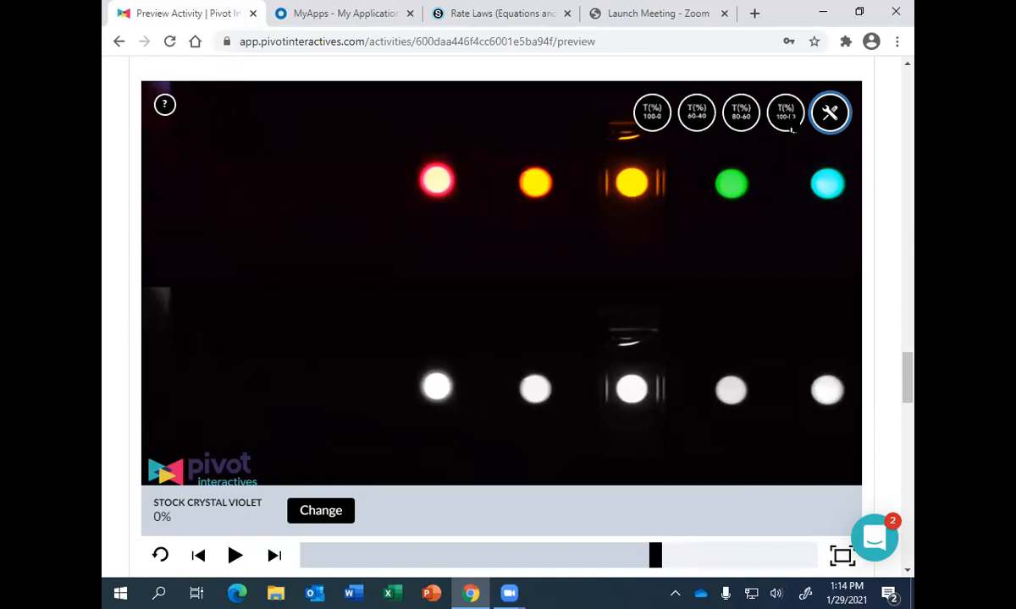
click(788, 119)
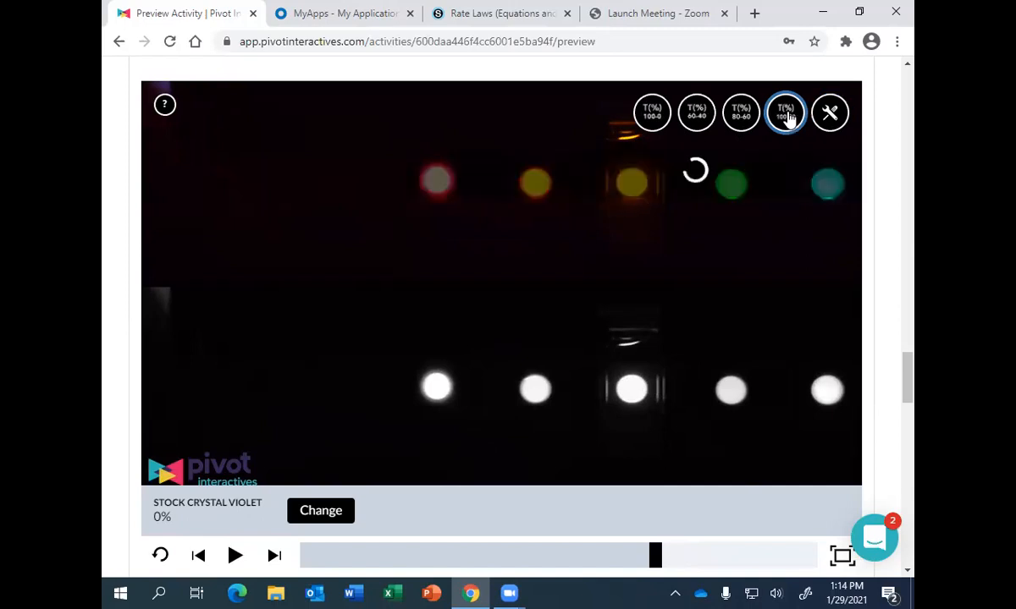
drag(695, 189, 669, 409)
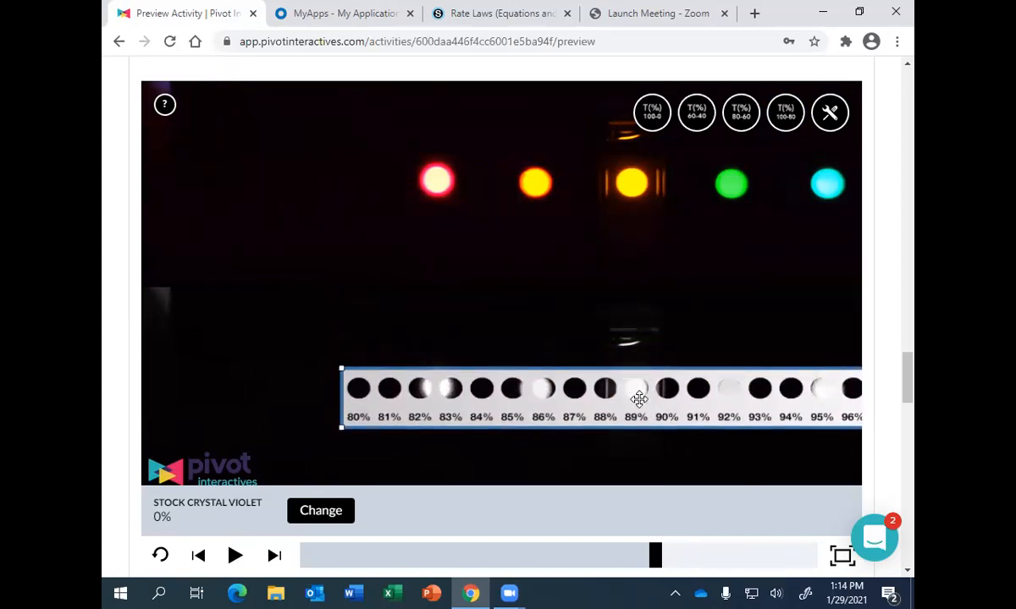
drag(643, 414, 886, 419)
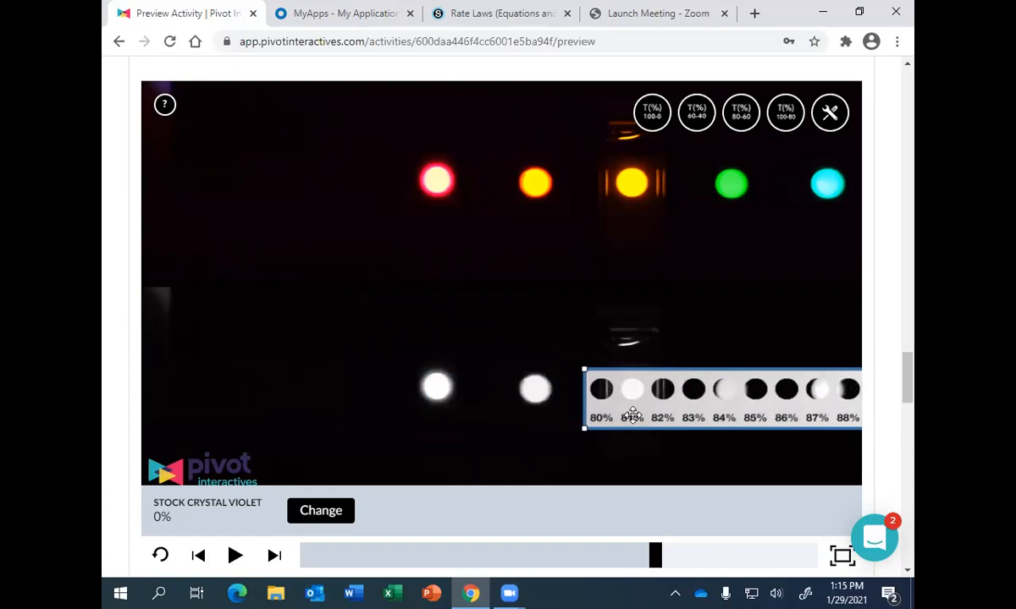
drag(647, 416, 247, 416)
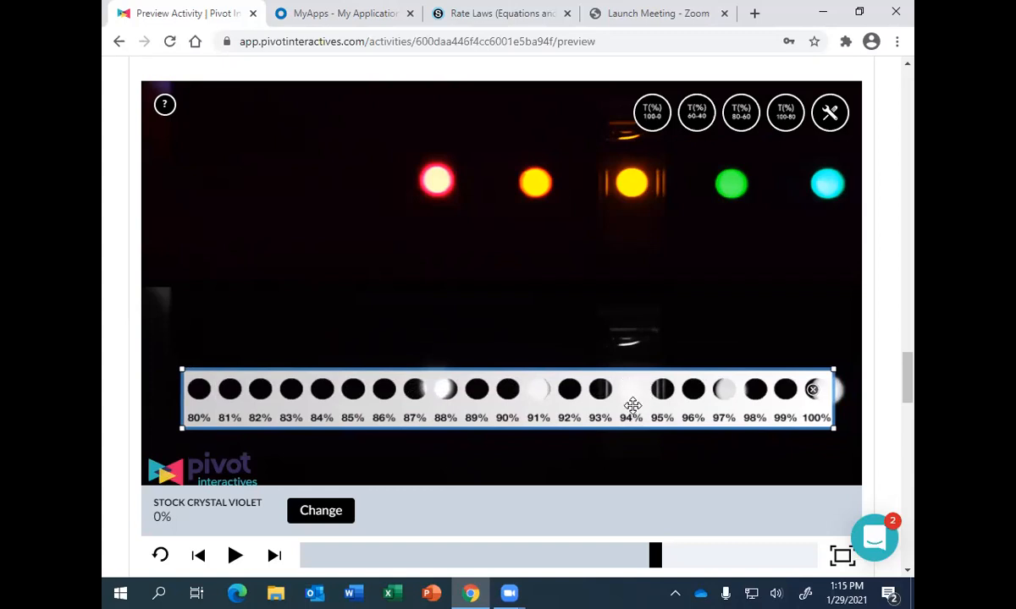
drag(633, 410, 540, 411)
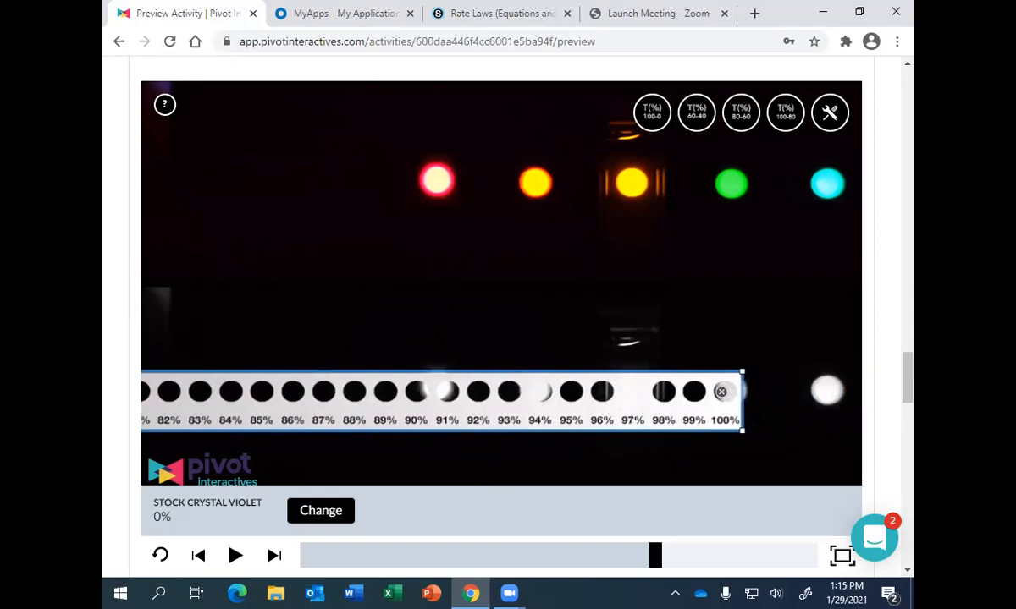
- Enter 97 as the transmittance for the 0% concentration row of the data table
scroll(911, 390, down, 5)
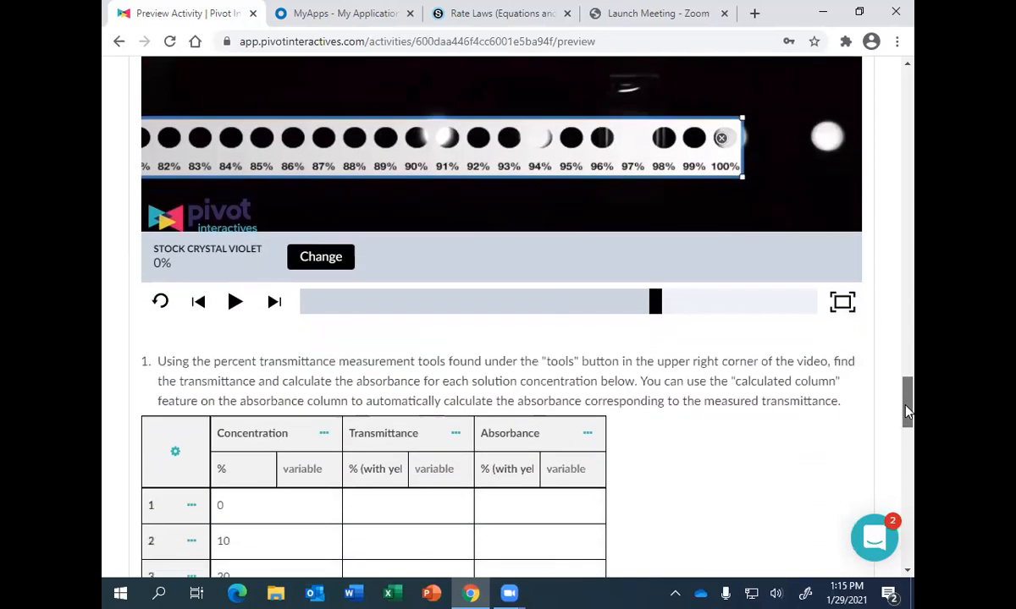
click(416, 383)
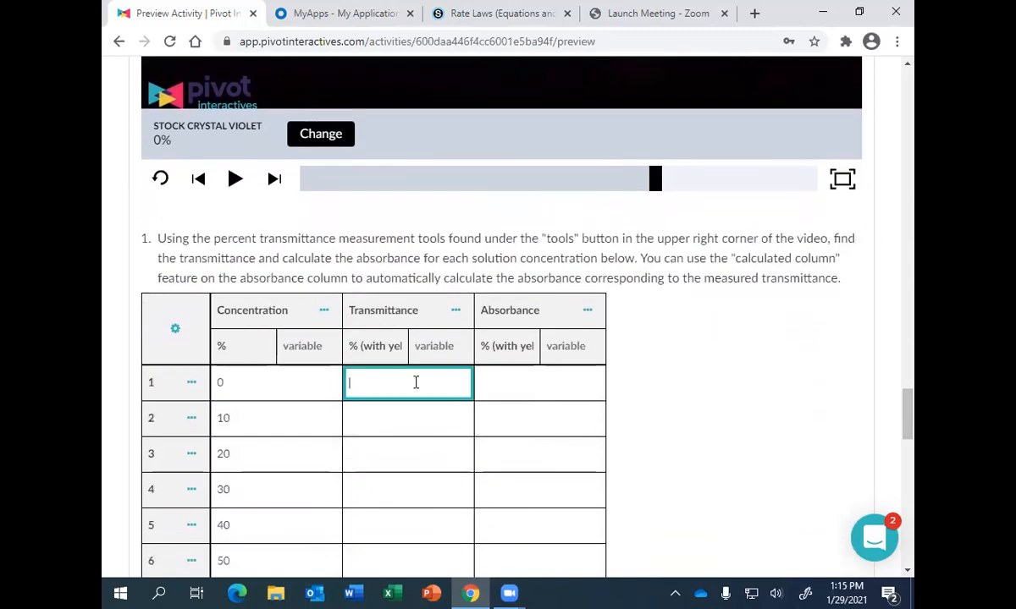
text(97)
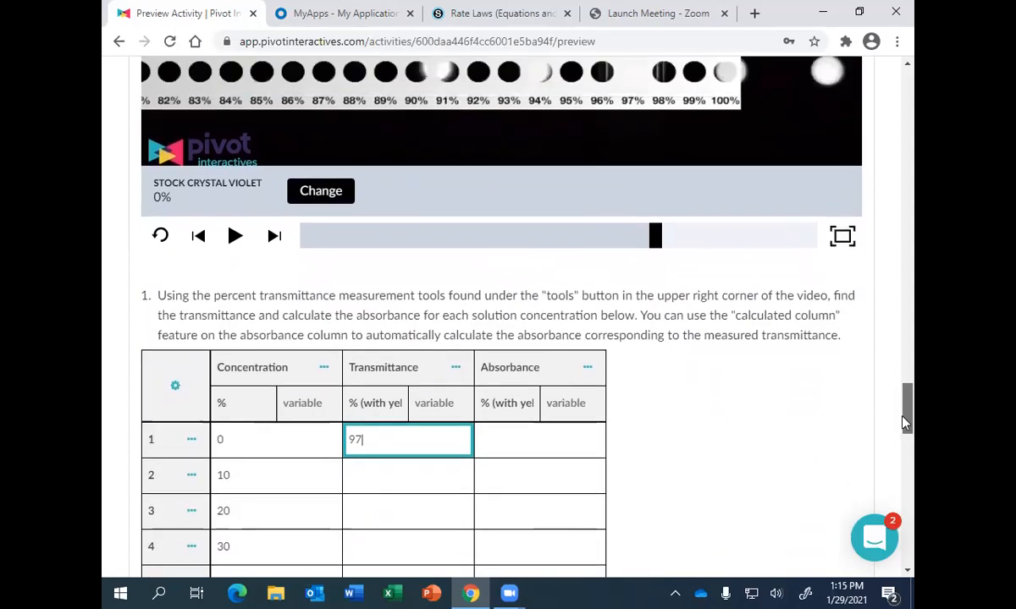
- Load the video for the 50% stock crystal violet solution
drag(907, 406, 909, 382)
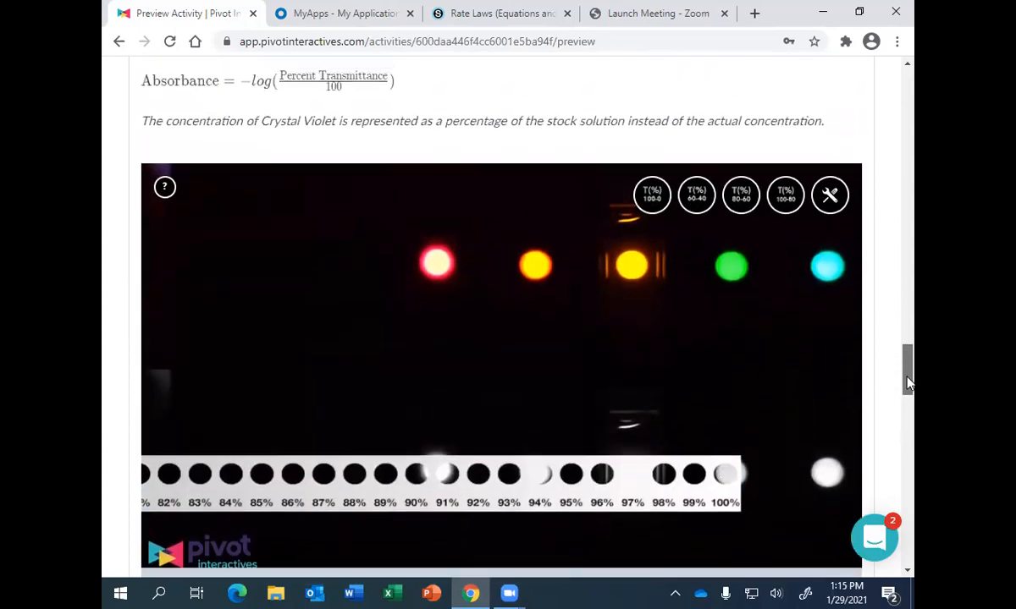
scroll(908, 383, down, 2)
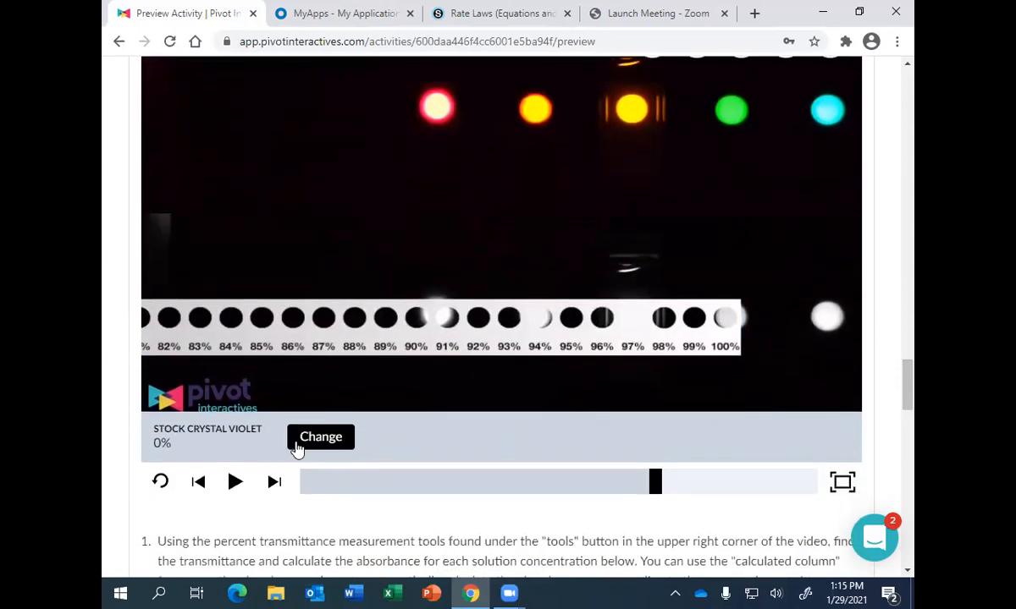
click(319, 438)
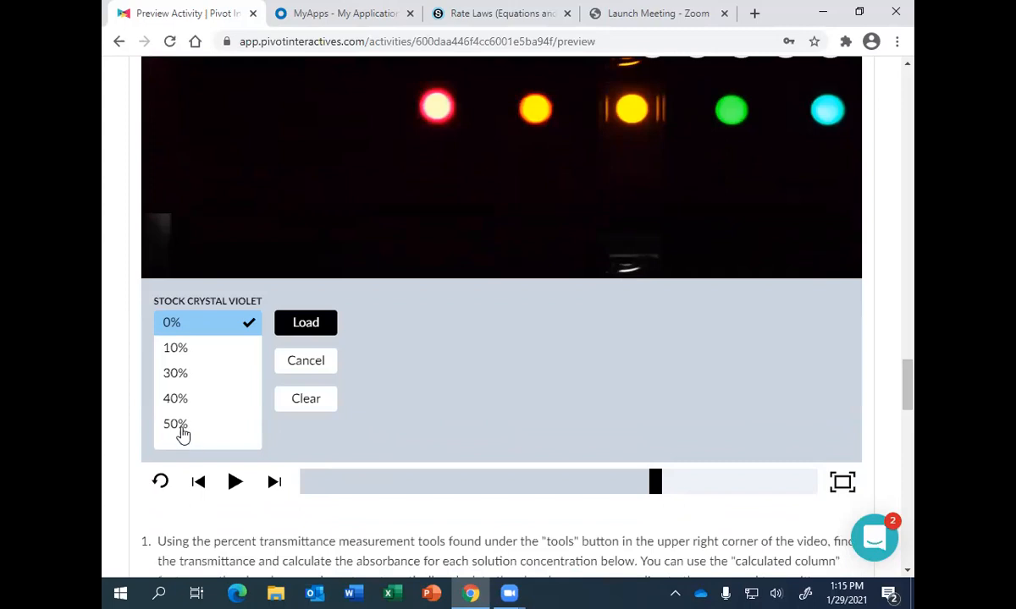
click(178, 428)
click(306, 324)
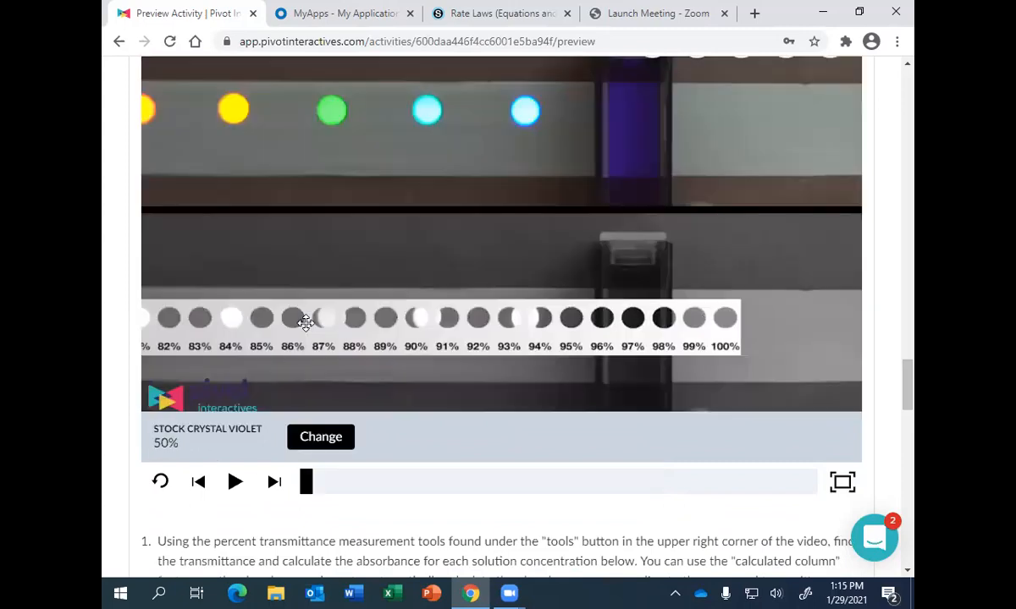
- Remove the 100-80 percent transmittance scale from the 50% solution video
drag(904, 402, 709, 396)
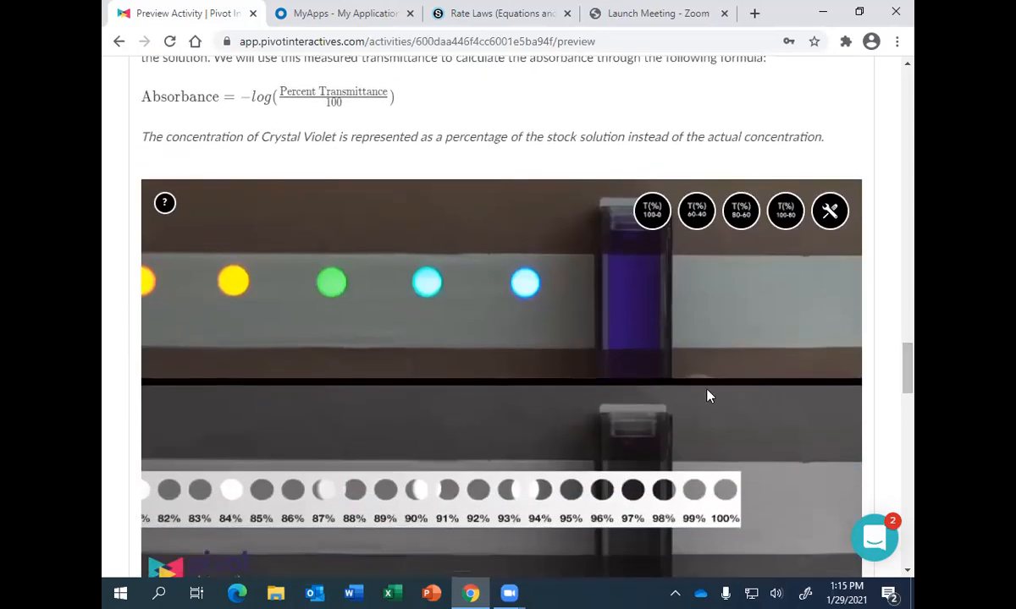
click(732, 478)
click(723, 492)
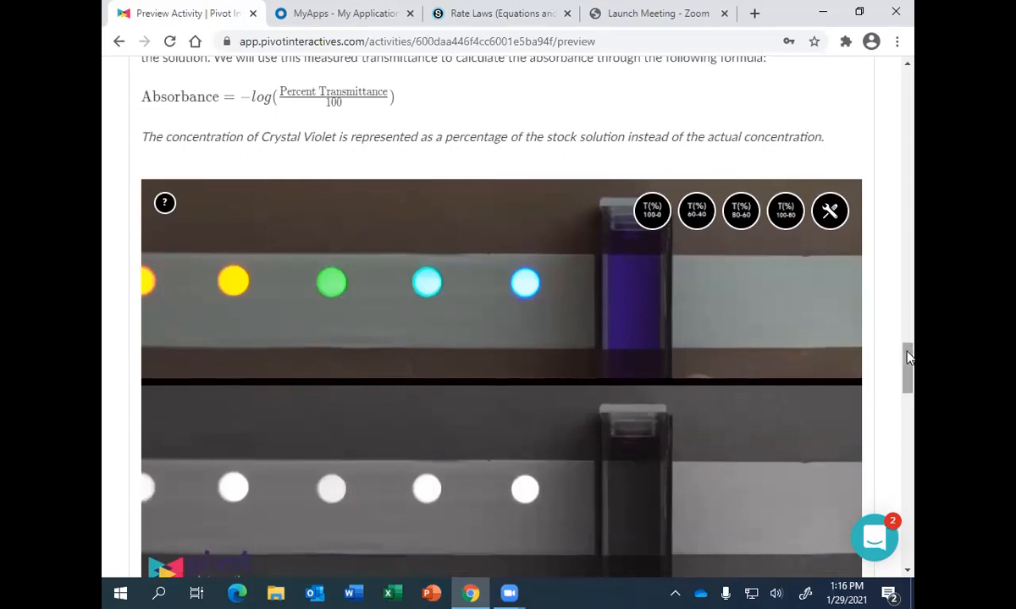
- Set the 50% stock crystal violet video to the frame where the cuvette is centred in front of the yellow LED
scroll(849, 338, down, 2)
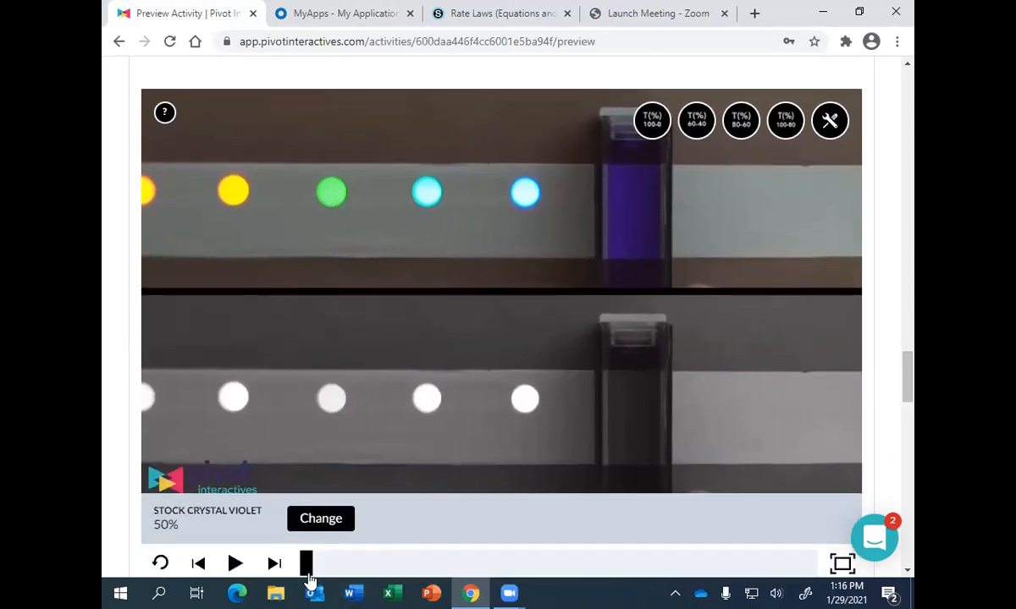
drag(306, 572, 602, 562)
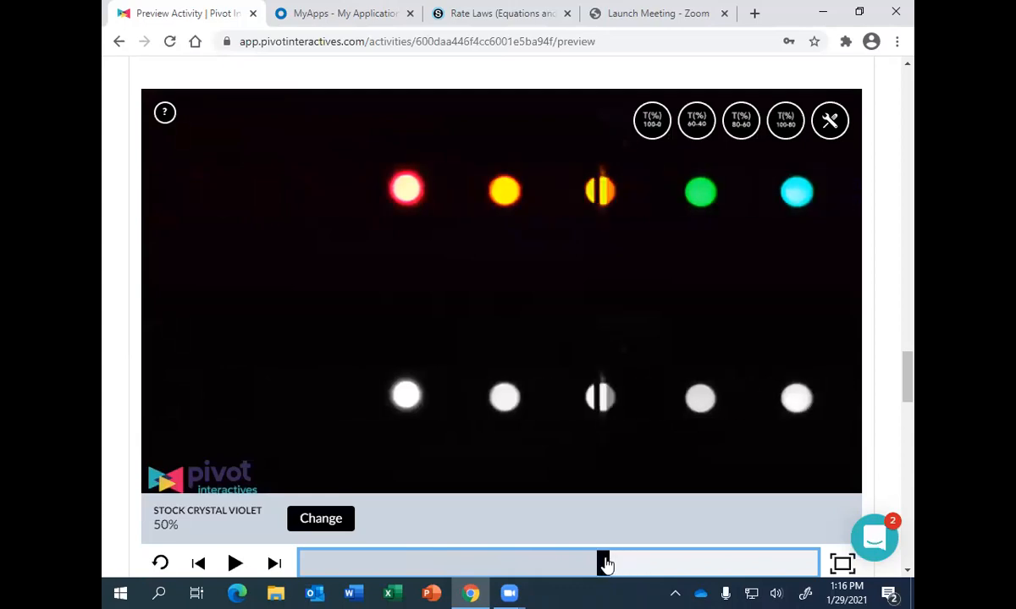
click(274, 573)
click(274, 572)
click(274, 572)
click(274, 572)
click(274, 572)
click(274, 572)
click(274, 573)
click(274, 572)
click(274, 572)
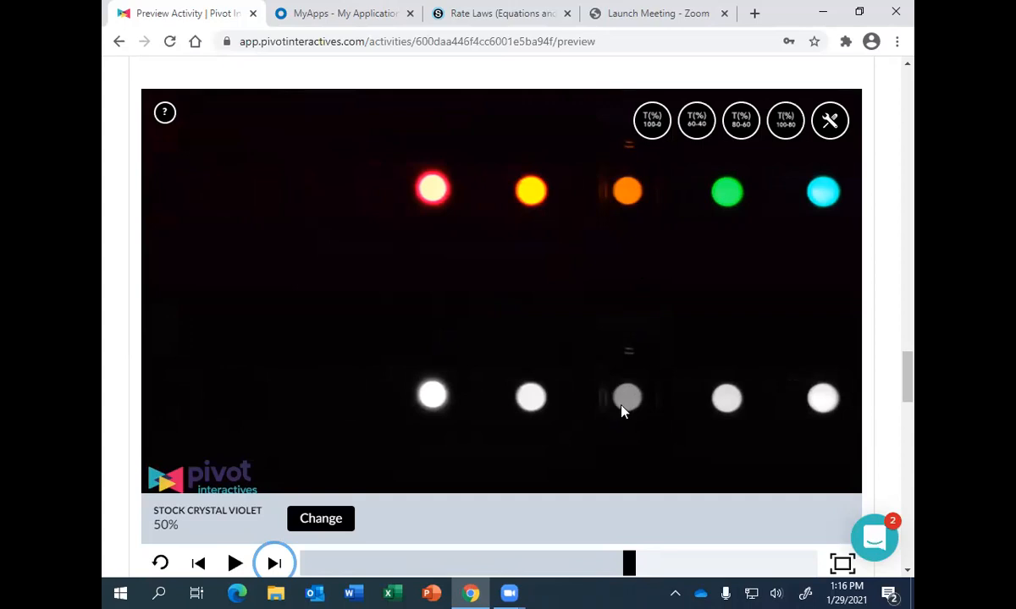
- Try matching the 68% and 60% openings of the 80-60 percent transmittance scale to the black-and-white yellow LED behind the cuvette
click(740, 128)
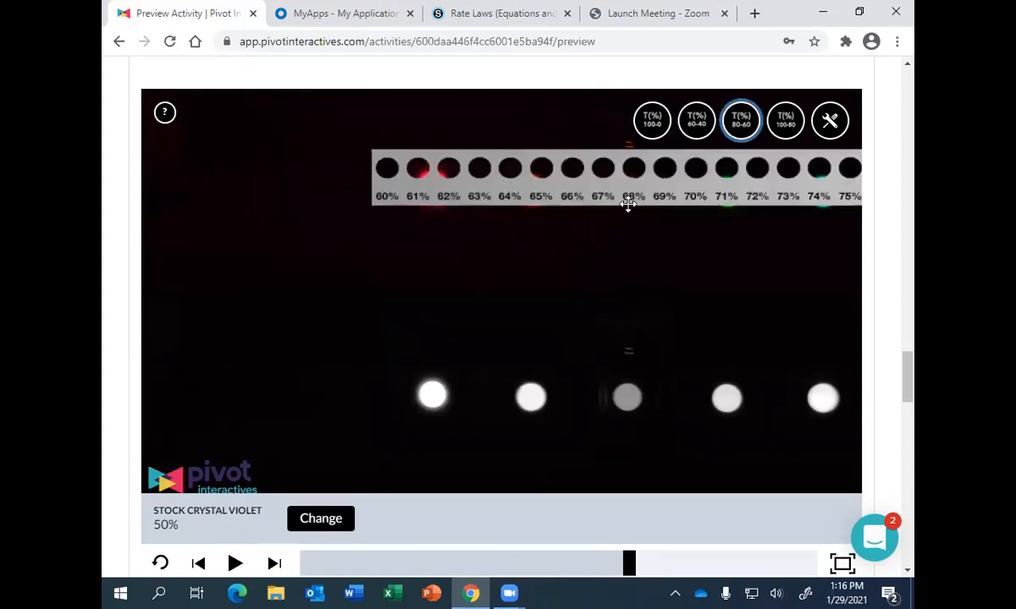
drag(628, 204, 627, 425)
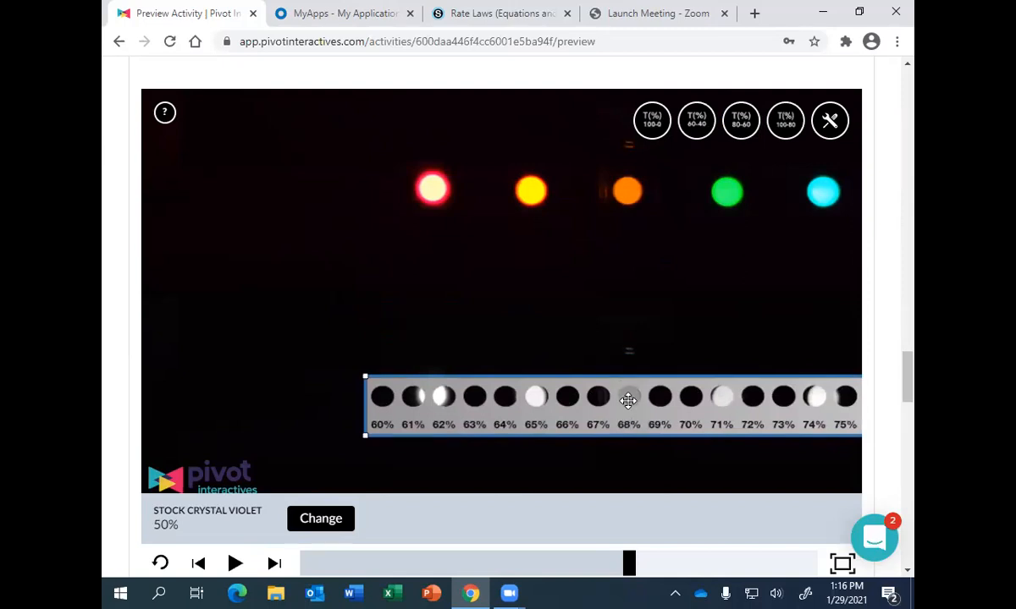
drag(627, 420, 875, 429)
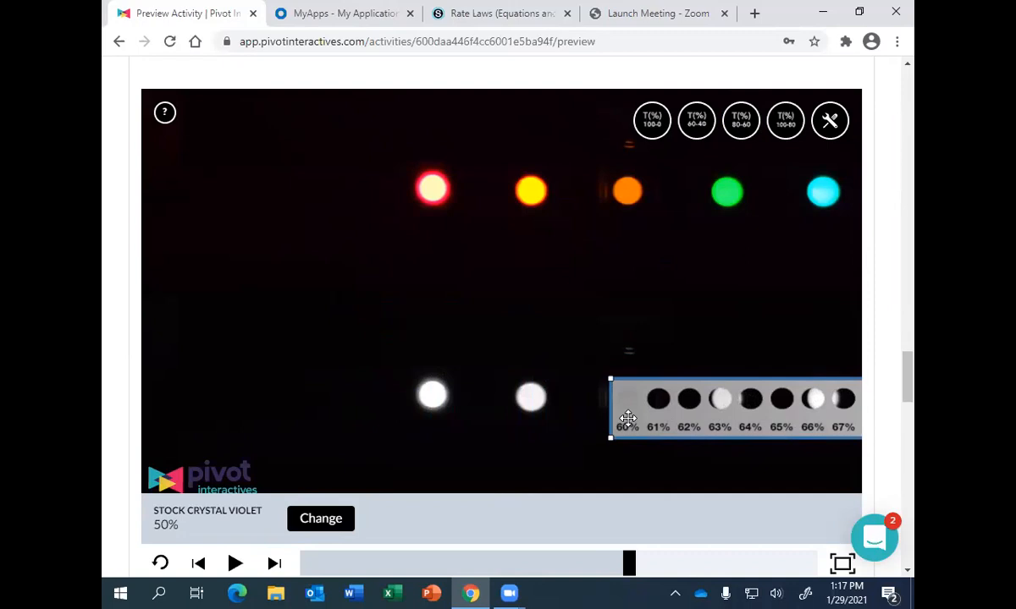
- Add the 60-40 percent transmittance scale to the video and remove the 80-60 percent scale
click(697, 125)
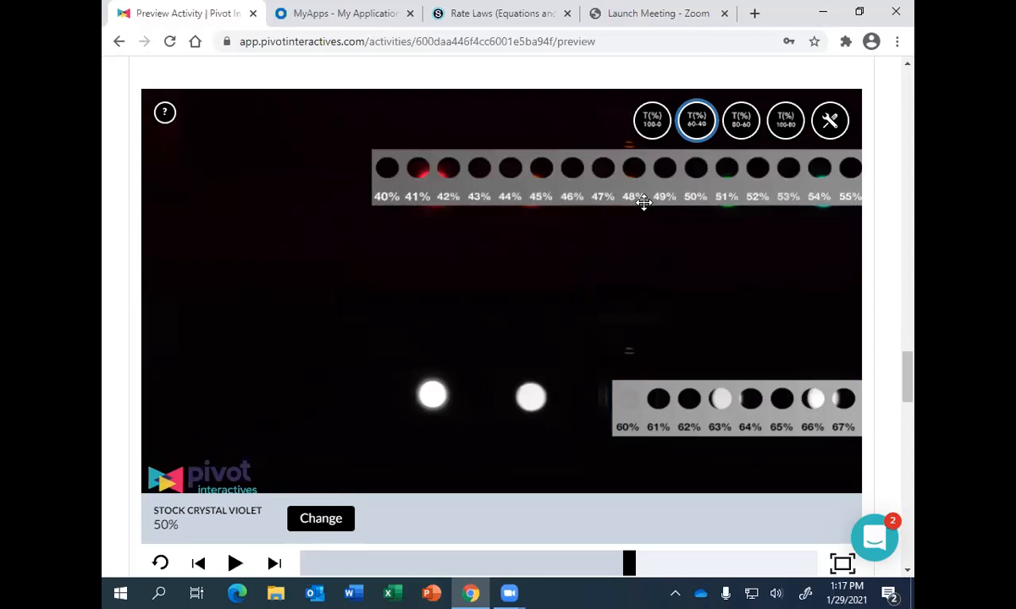
drag(677, 429, 317, 305)
drag(743, 278, 612, 293)
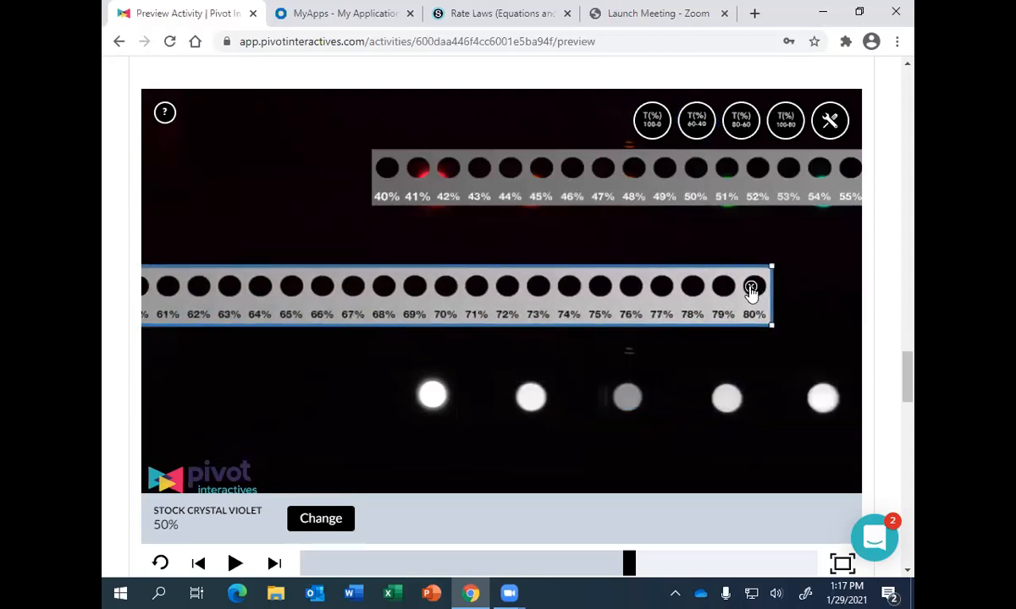
click(751, 289)
- Align the 57% opening of the 60-40 percent scale with the black-and-white yellow LED behind the cuvette
click(777, 194)
drag(777, 195, 681, 422)
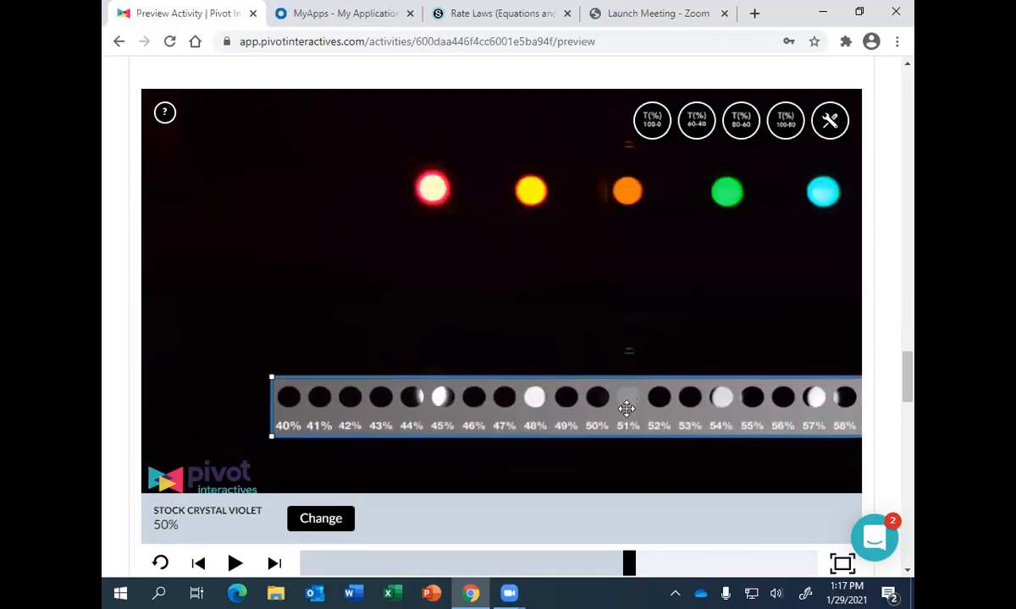
drag(662, 424, 478, 425)
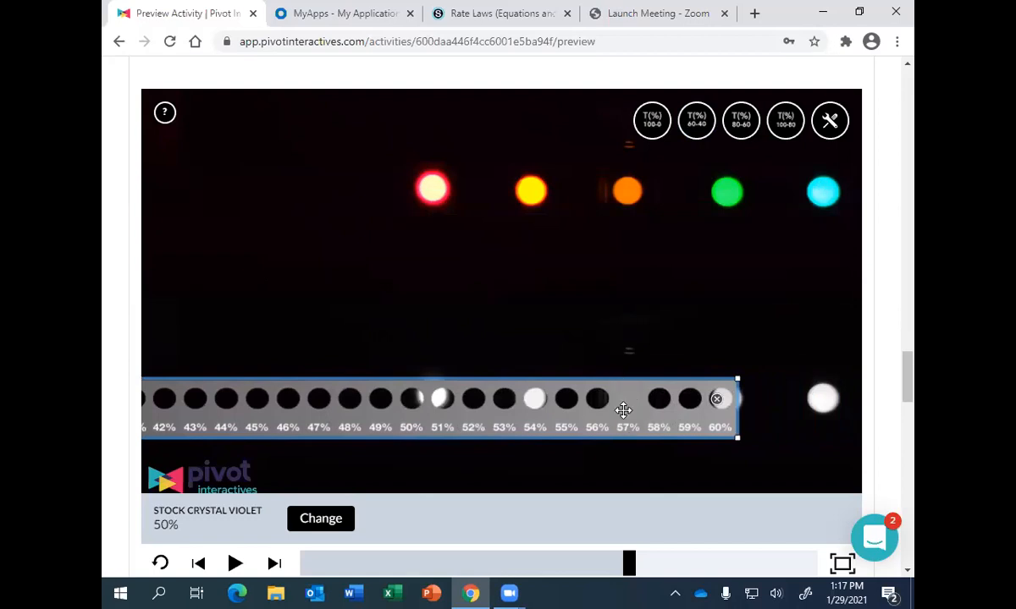
- Enter 57 as the transmittance for the 50% concentration row and open the video's concentration choices
scroll(908, 395, down, 6)
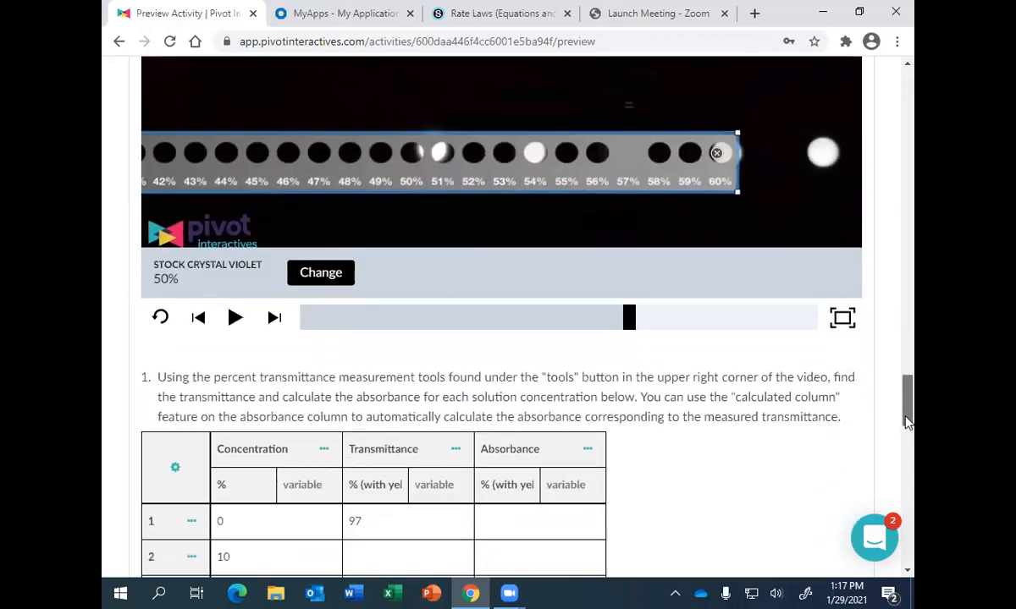
click(394, 524)
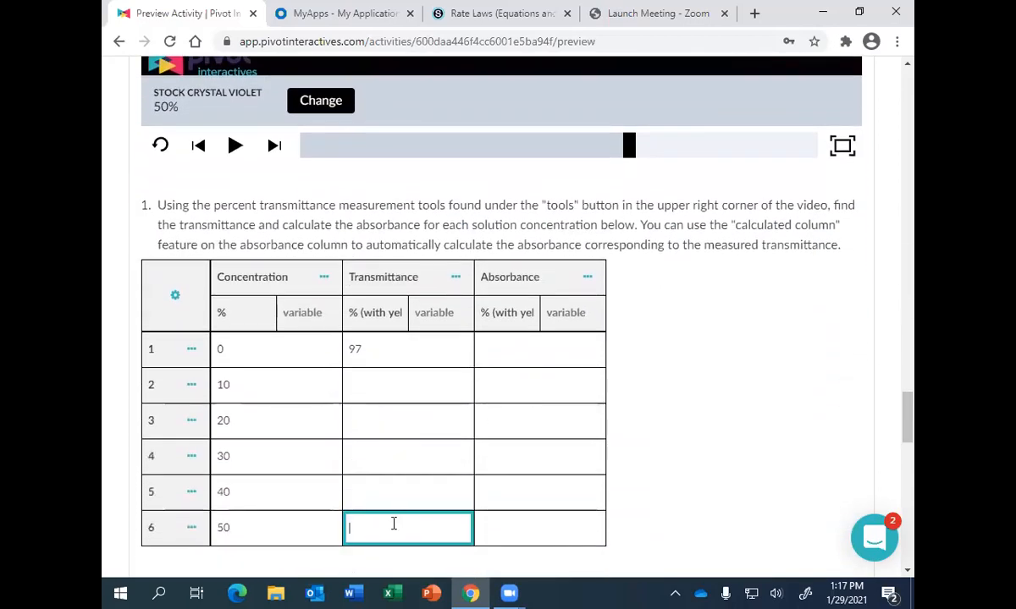
text(57)
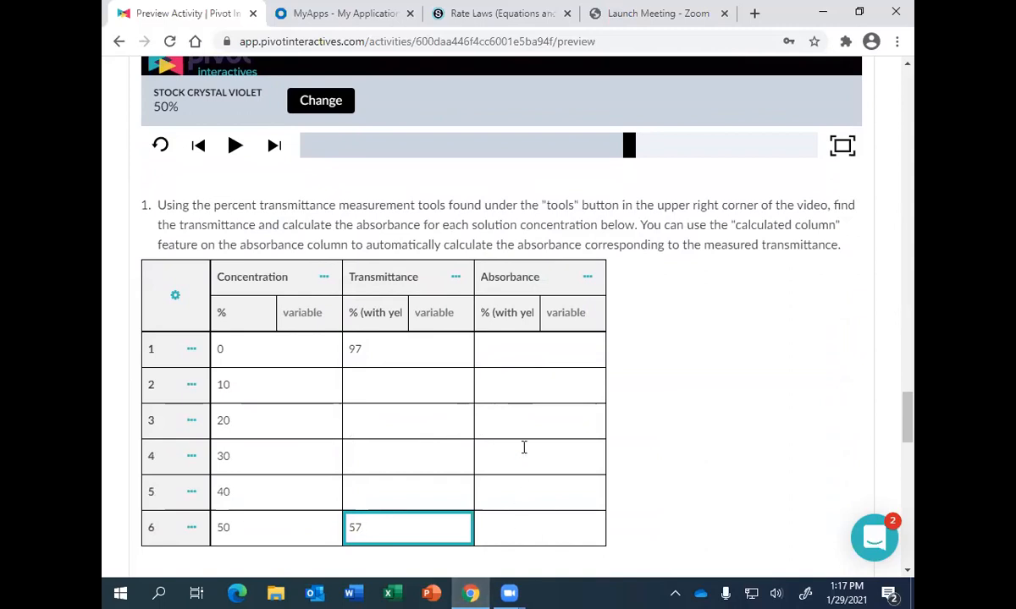
click(309, 103)
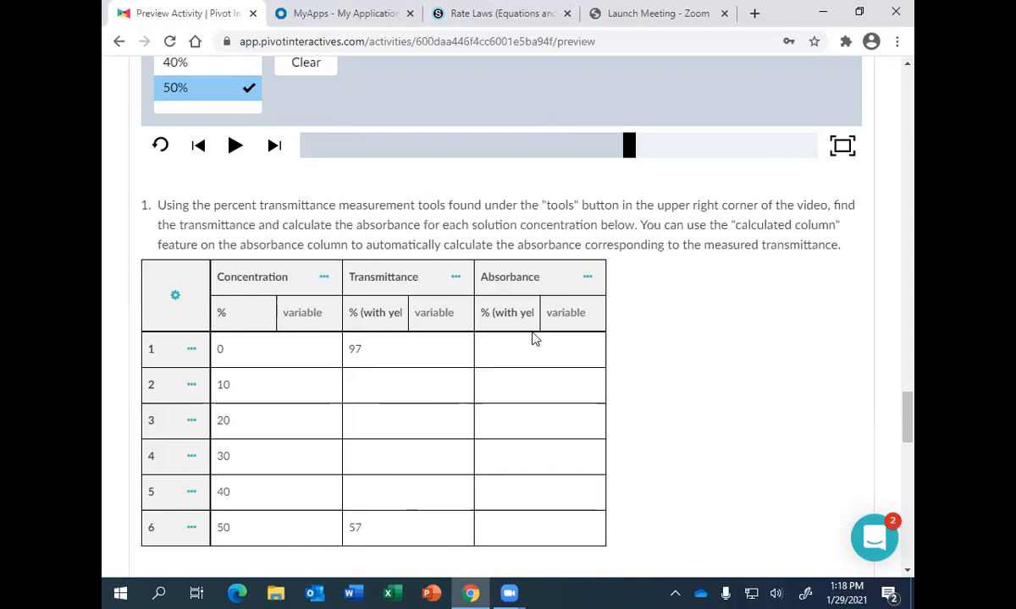
- Define the Absorbance column with the formula - log(Transmittance / 100), following the absorbance equation in the instructions
click(554, 355)
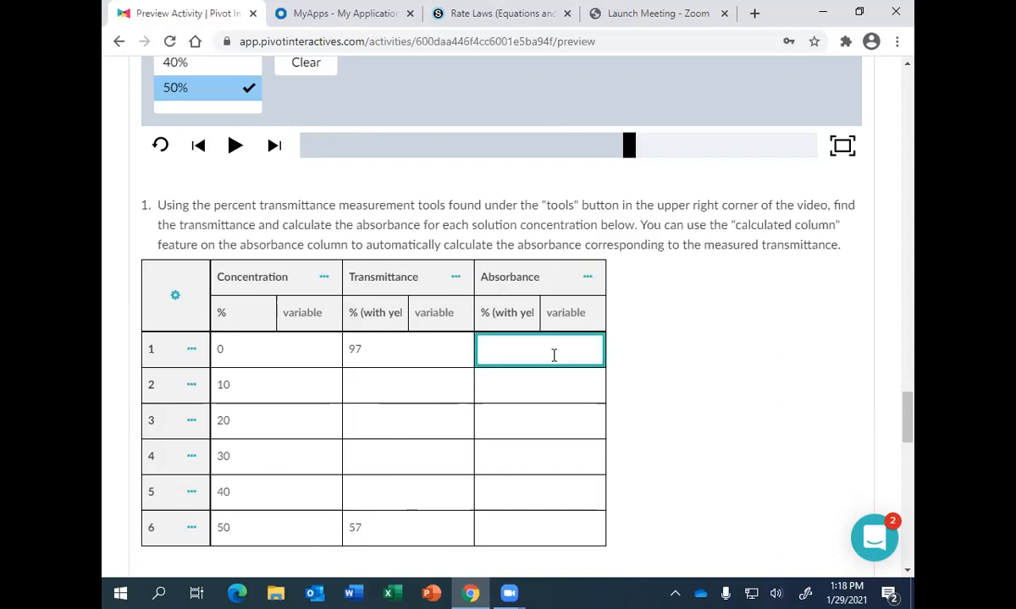
drag(909, 423, 914, 362)
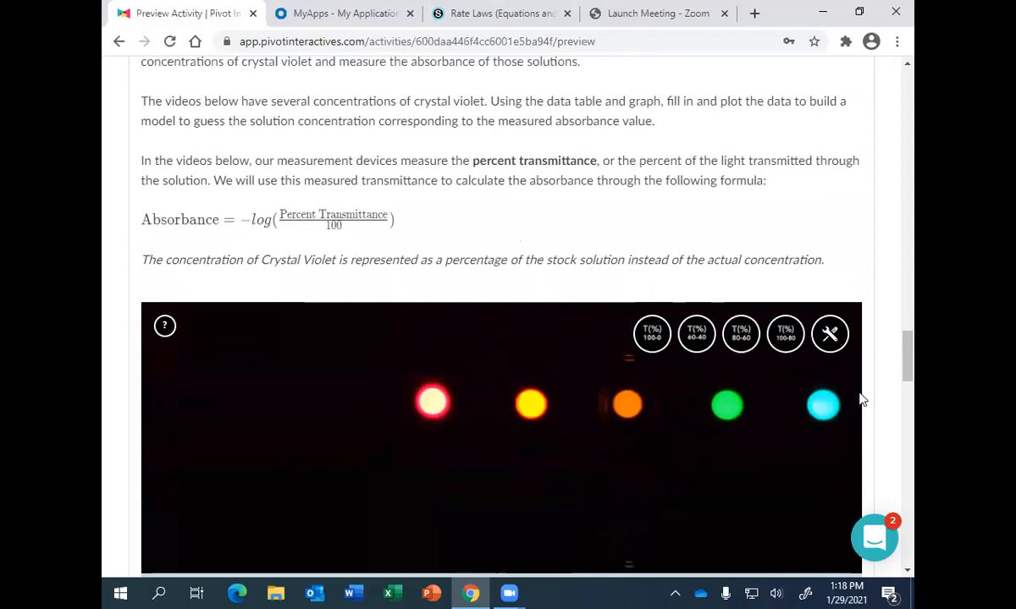
drag(912, 370, 911, 442)
click(588, 186)
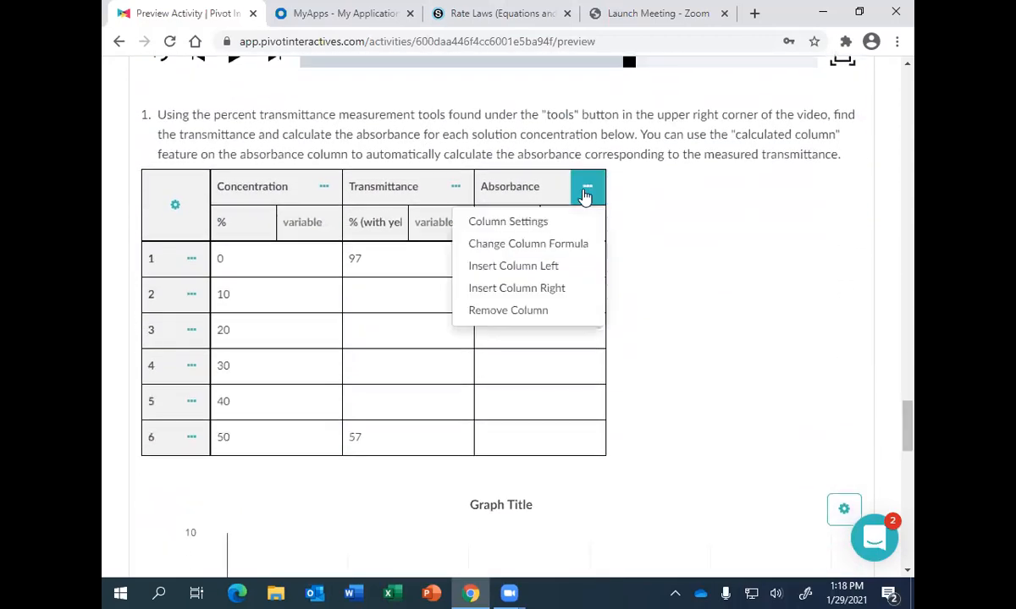
click(539, 245)
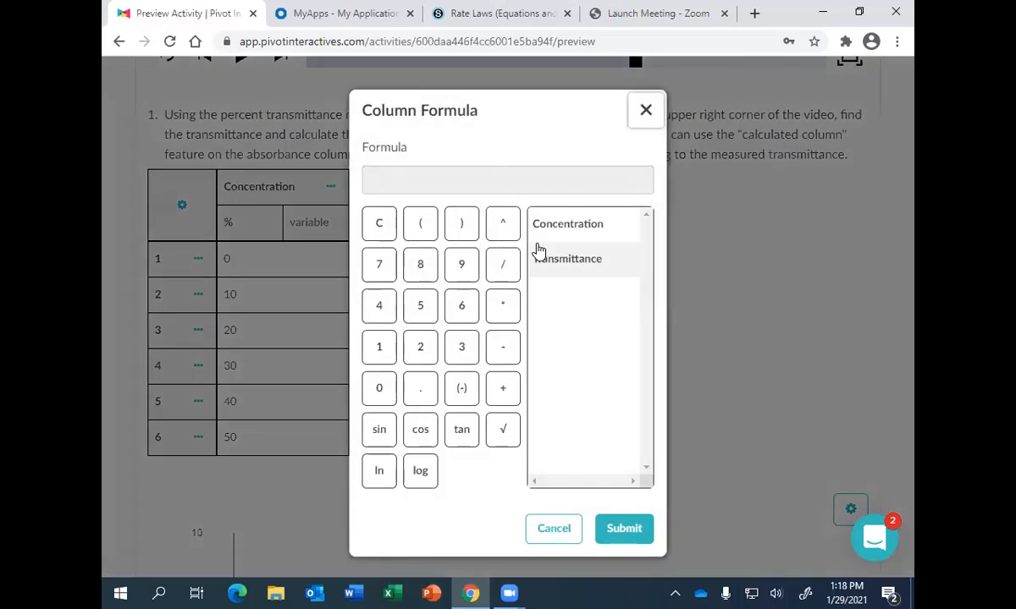
click(501, 356)
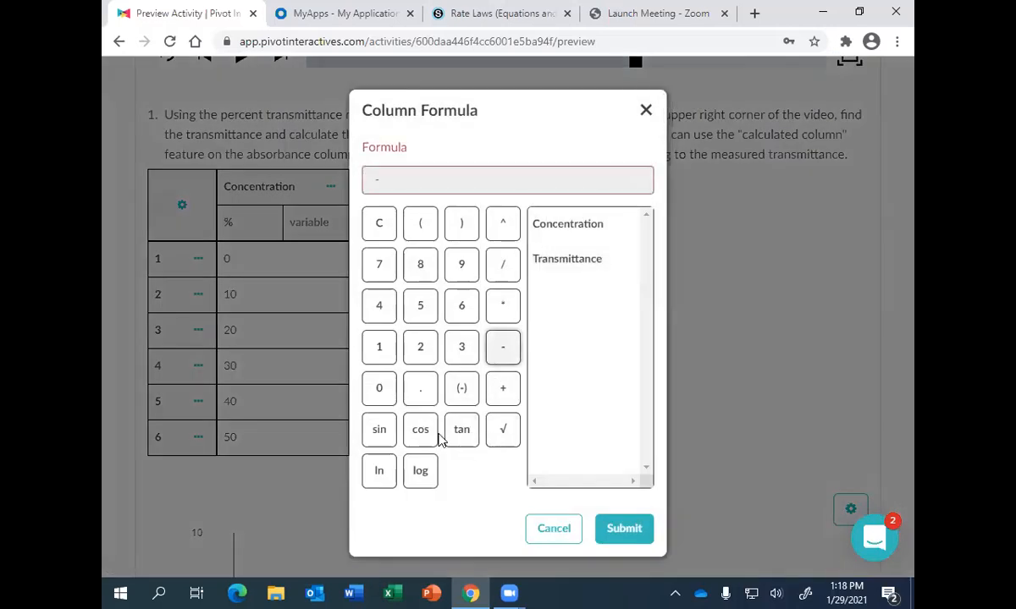
click(420, 472)
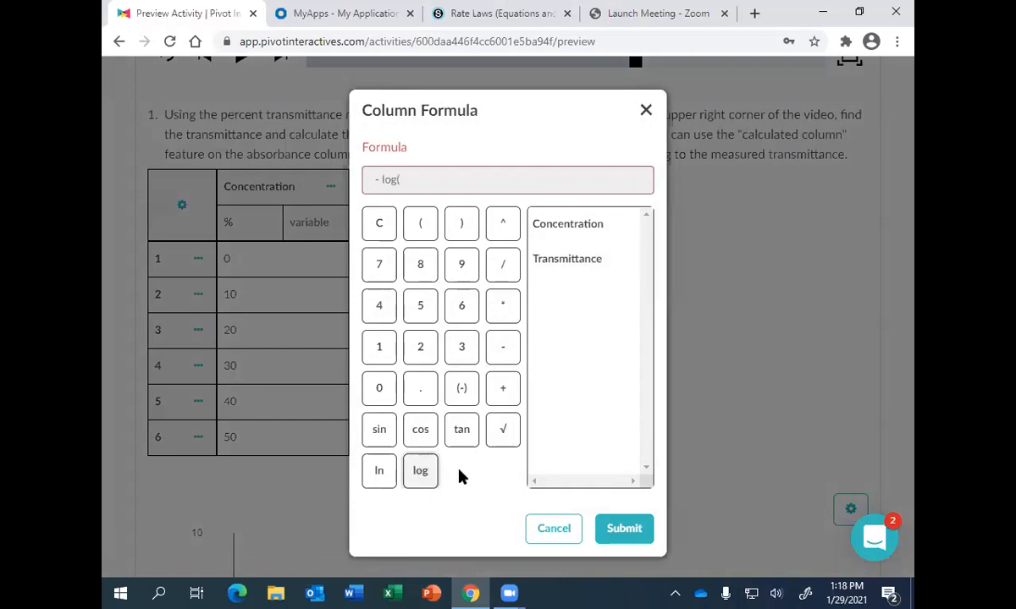
click(554, 263)
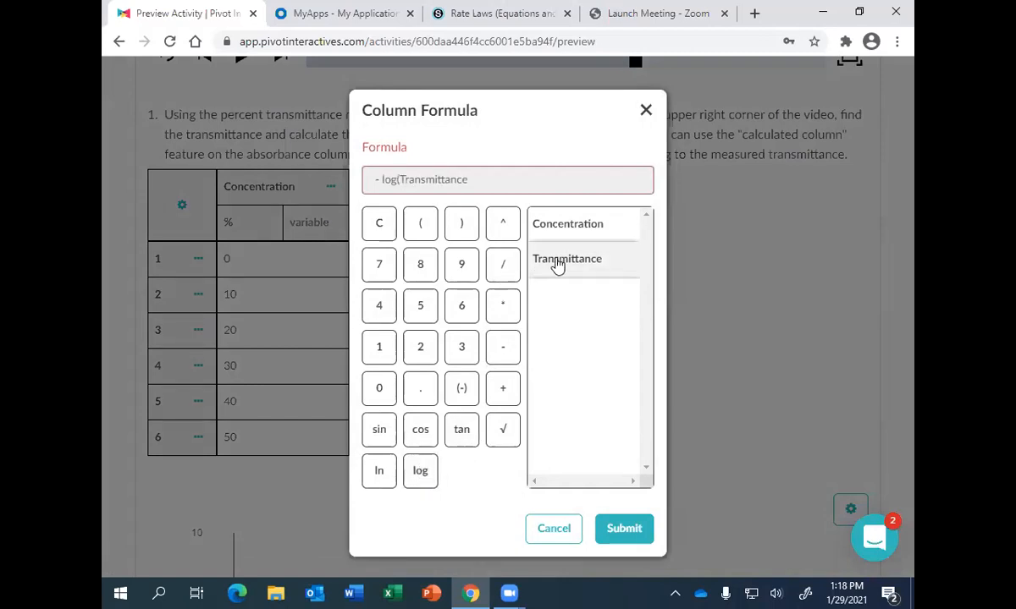
click(502, 270)
click(379, 348)
click(380, 394)
click(382, 398)
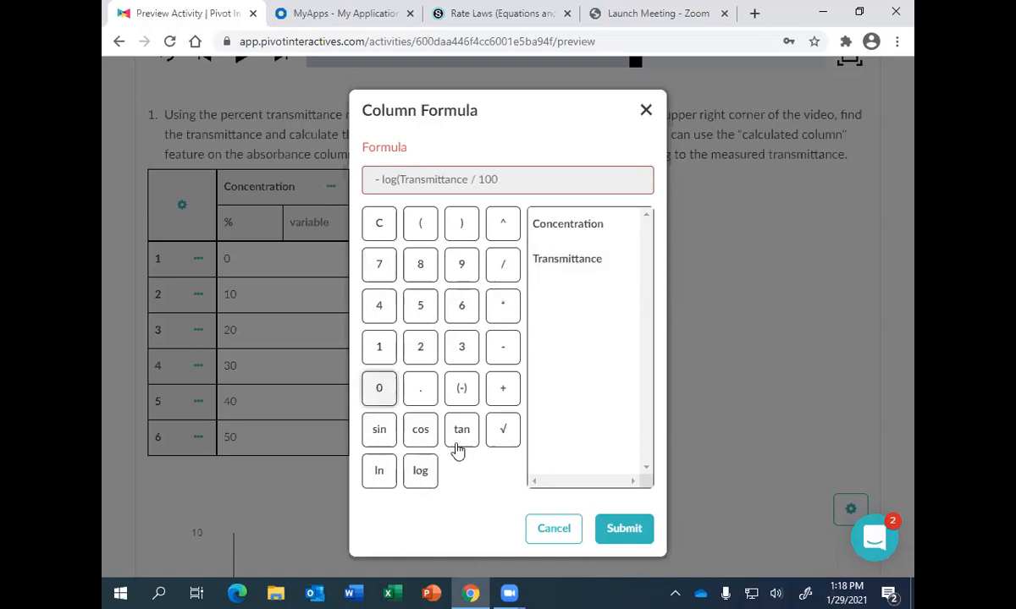
click(462, 225)
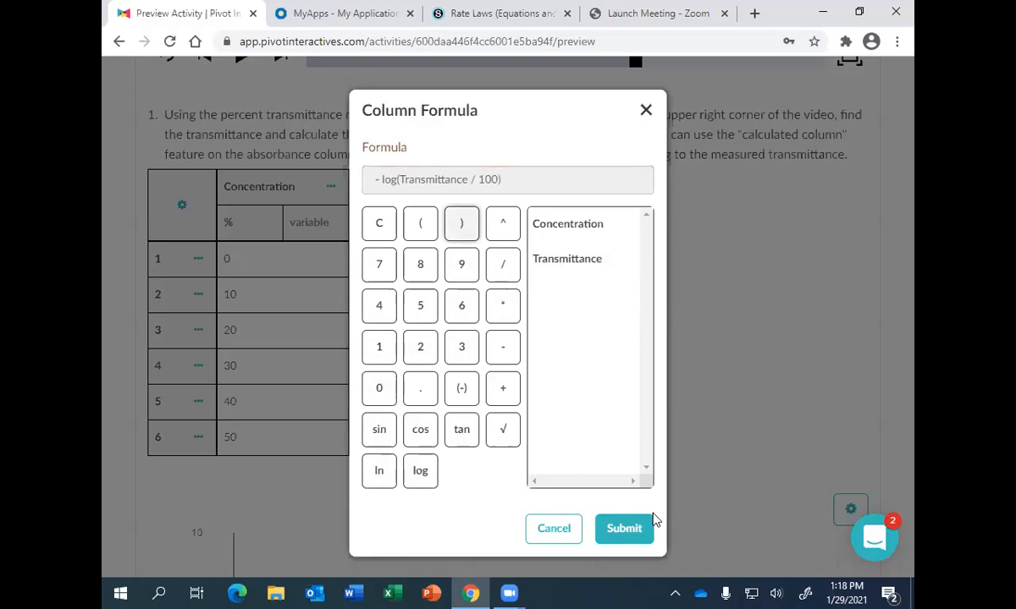
click(637, 533)
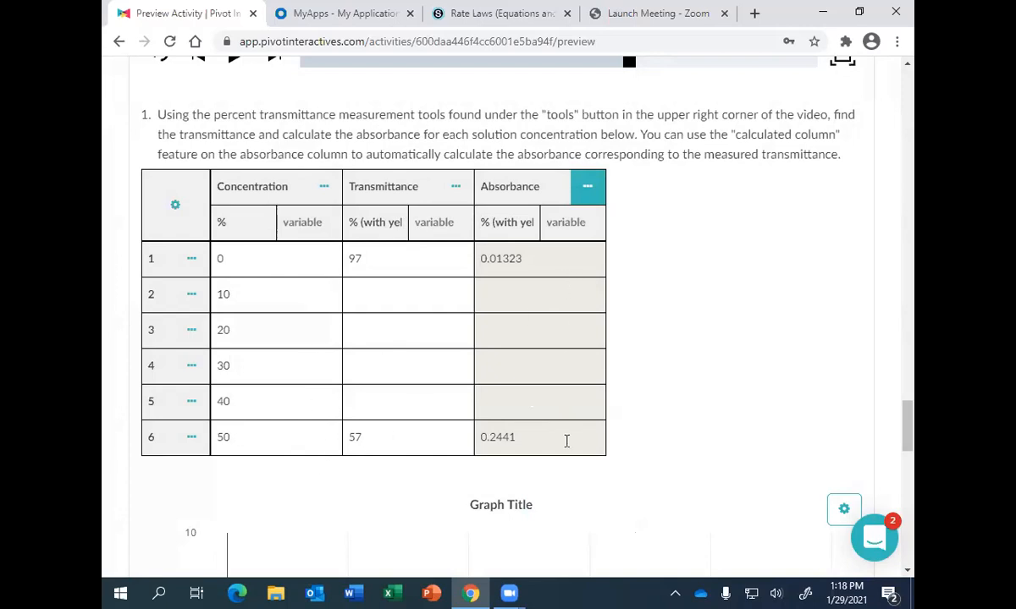
- Set the vertical axis of the graph below the Part 2 data table to the Absorbance column
scroll(908, 419, down, 1)
mouse_move(909, 419)
mouse_down()
mouse_move(906, 457)
mouse_move(908, 405)
mouse_up()
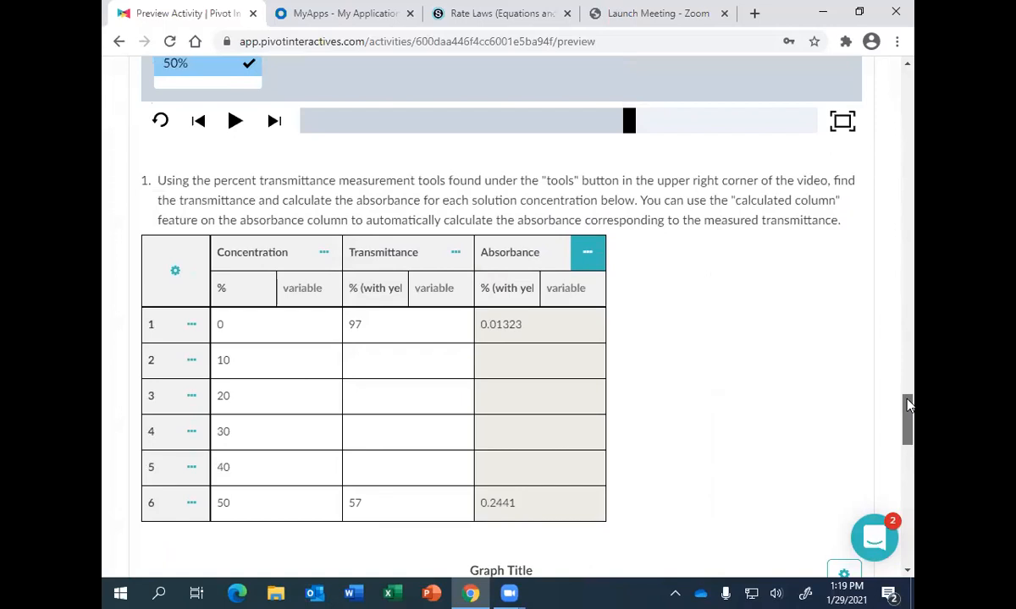
drag(908, 406, 913, 453)
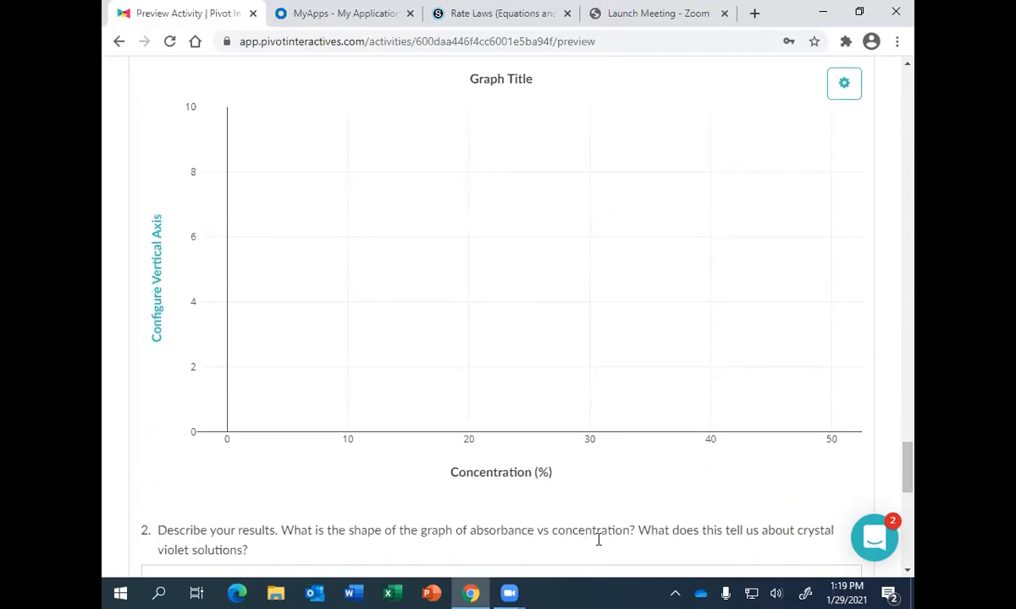
click(155, 283)
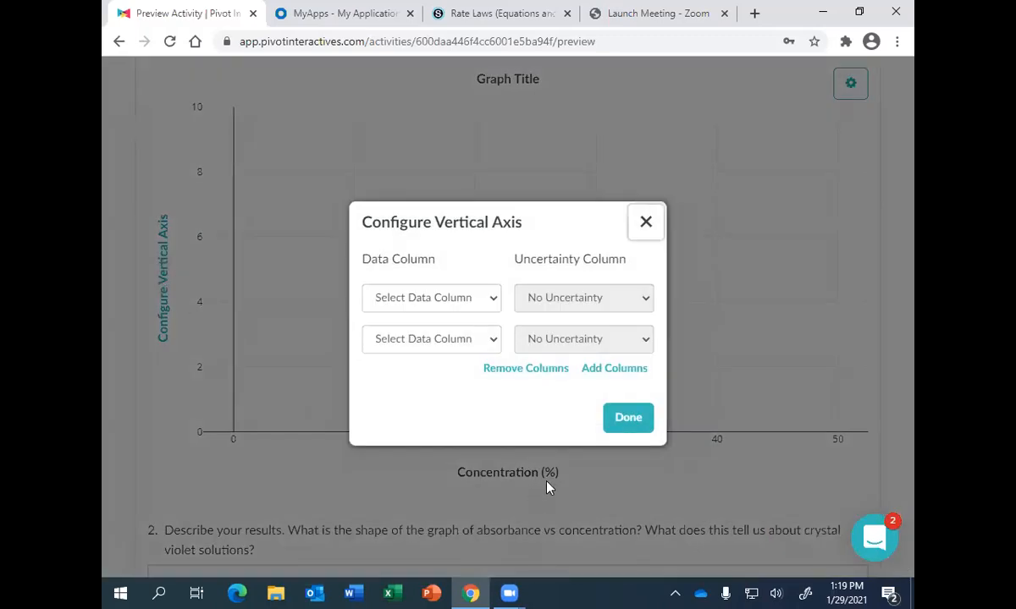
click(487, 300)
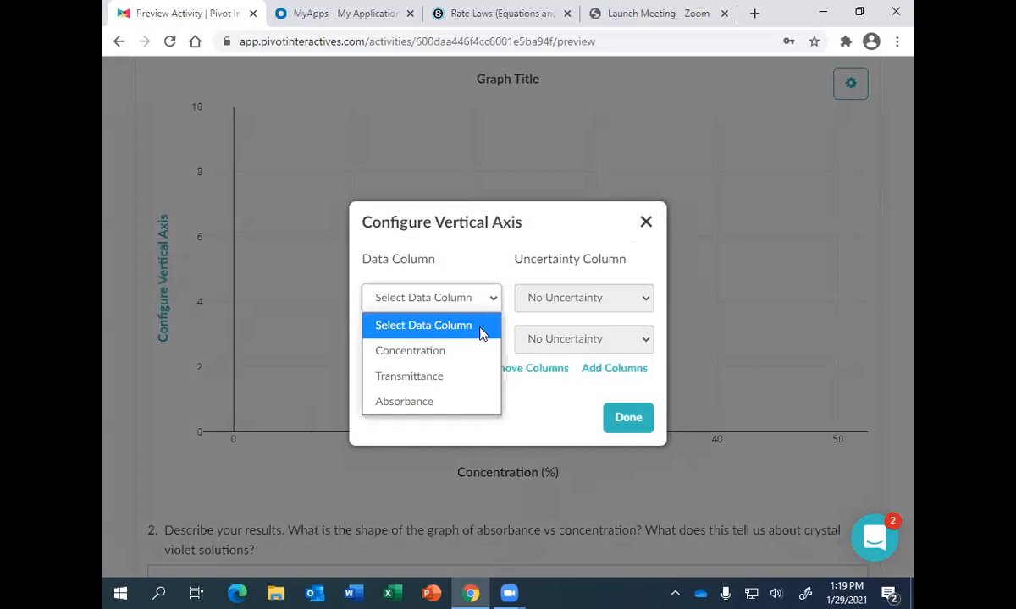
click(454, 400)
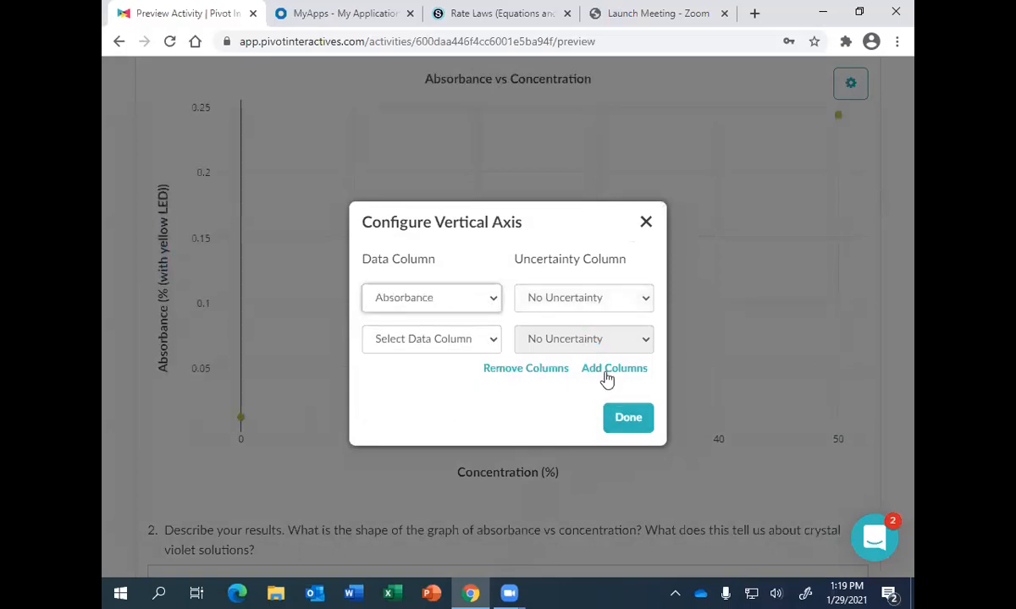
click(628, 417)
- Review the graph's horizontal axis configuration, keeping Concentration as the data column with no uncertainty
click(520, 478)
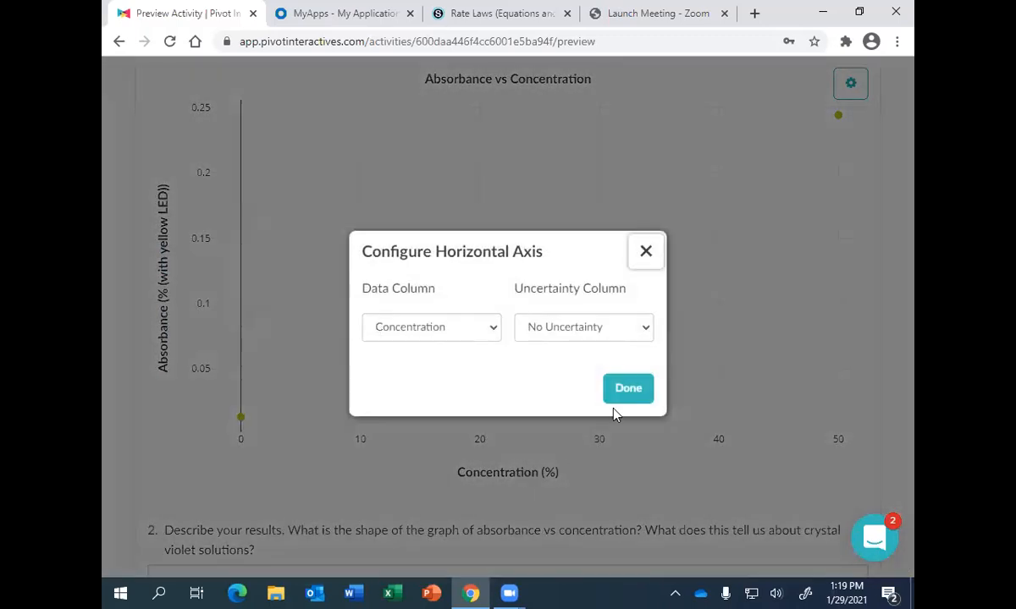
click(624, 394)
mouse_move(237, 421)
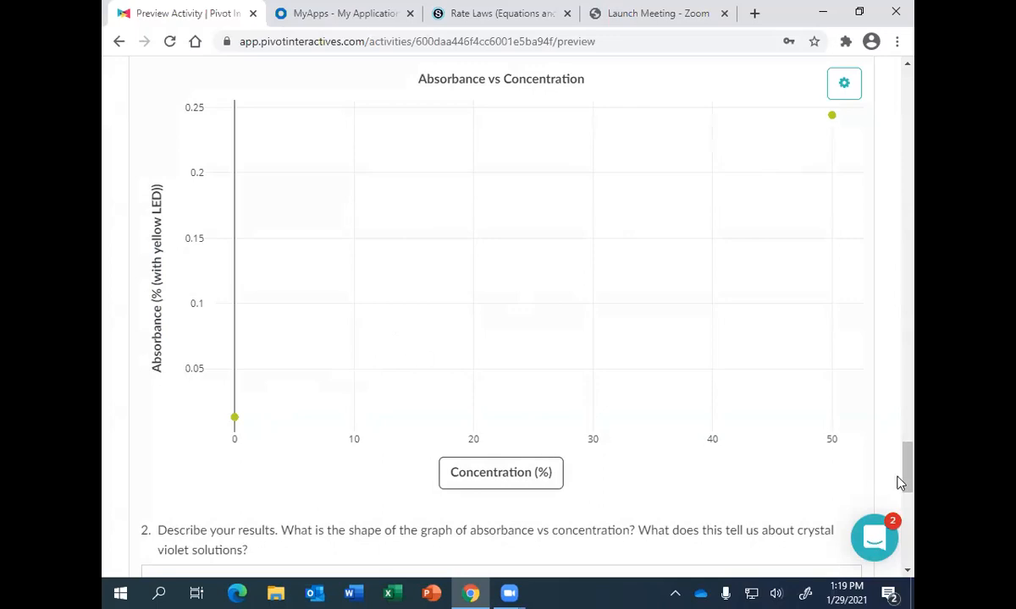
- Expand Part 3: Determine the Rate Law for Crystal Violet Reaction and lock the Part 2 answers to unlock it
drag(910, 475, 909, 514)
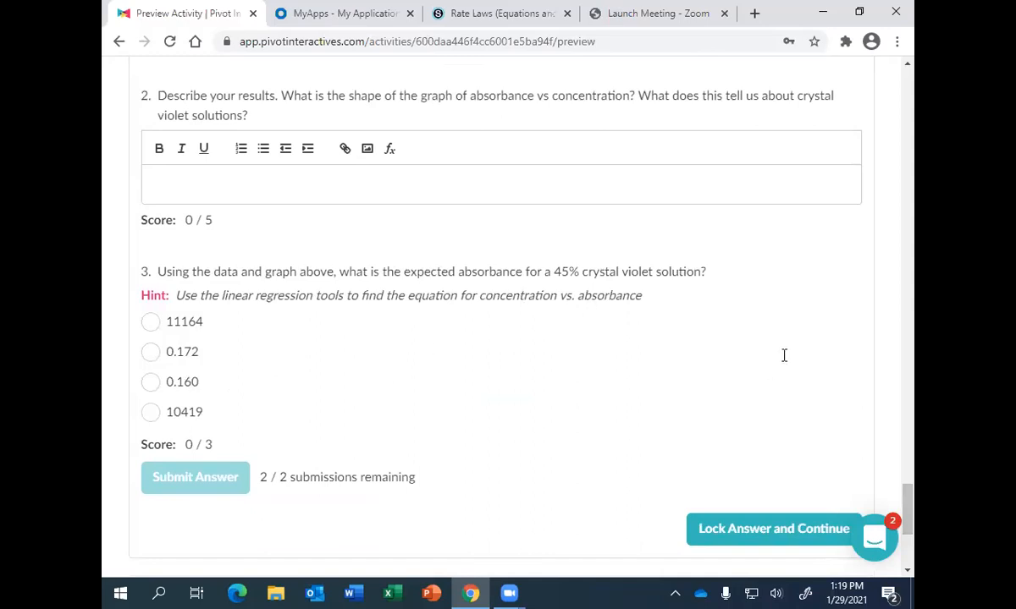
drag(908, 498, 908, 526)
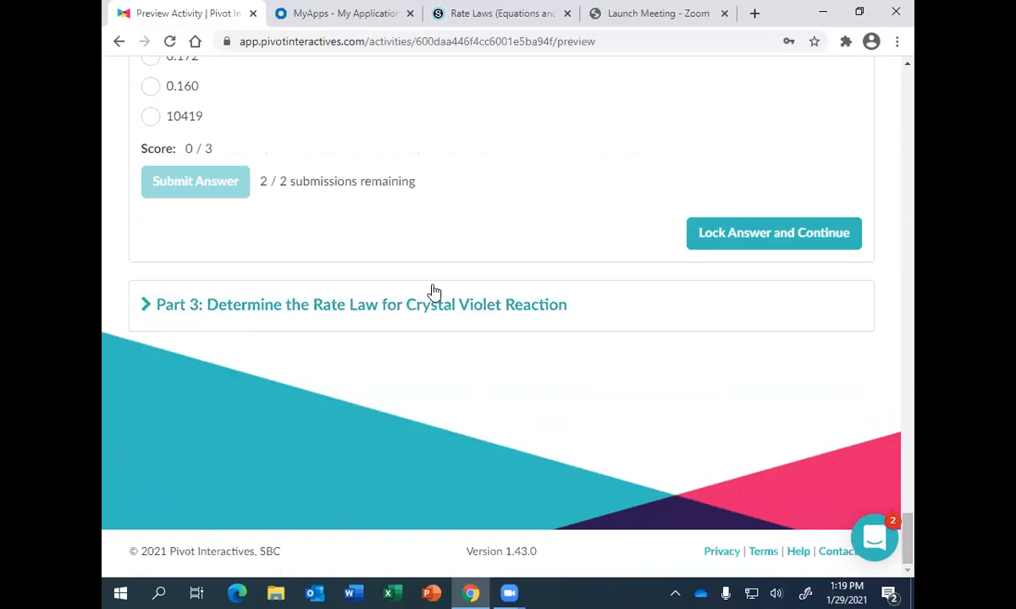
click(308, 298)
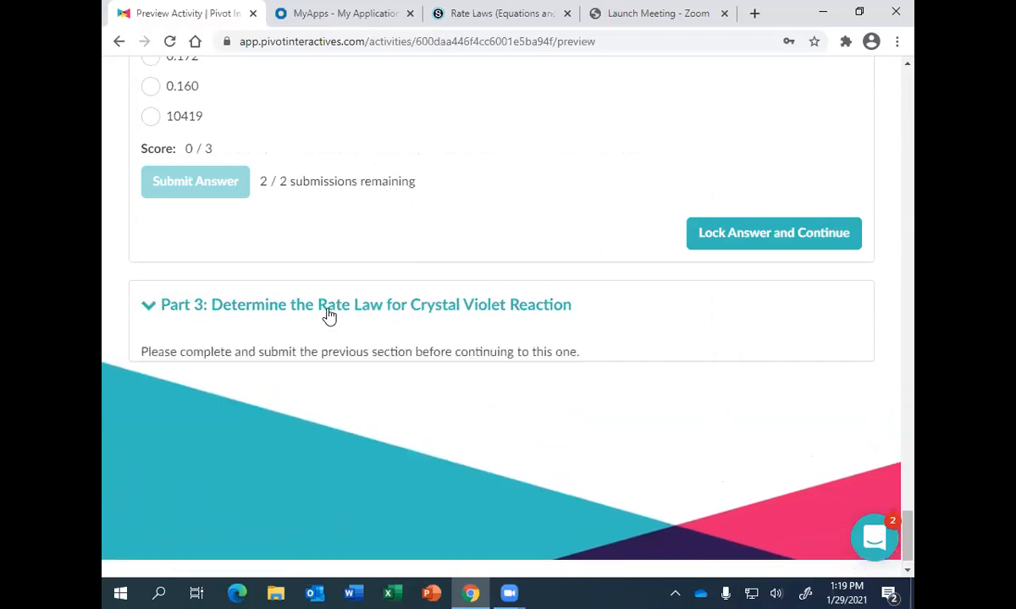
click(758, 244)
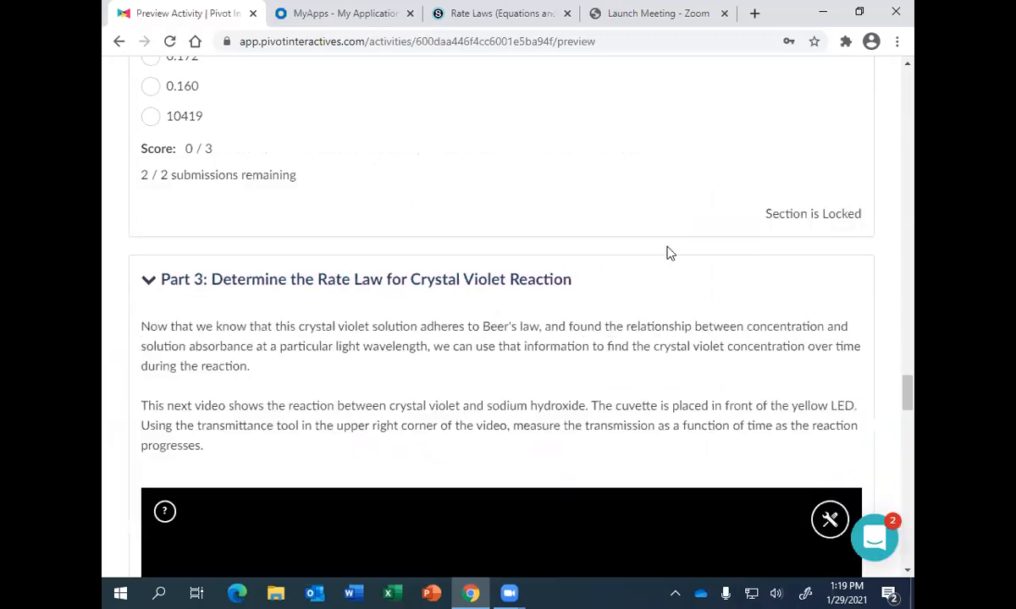
- Examine Part 3's instructions, reaction video, data table, graph, rate law equations and the questions on reaction order and the value of m
drag(907, 391, 909, 410)
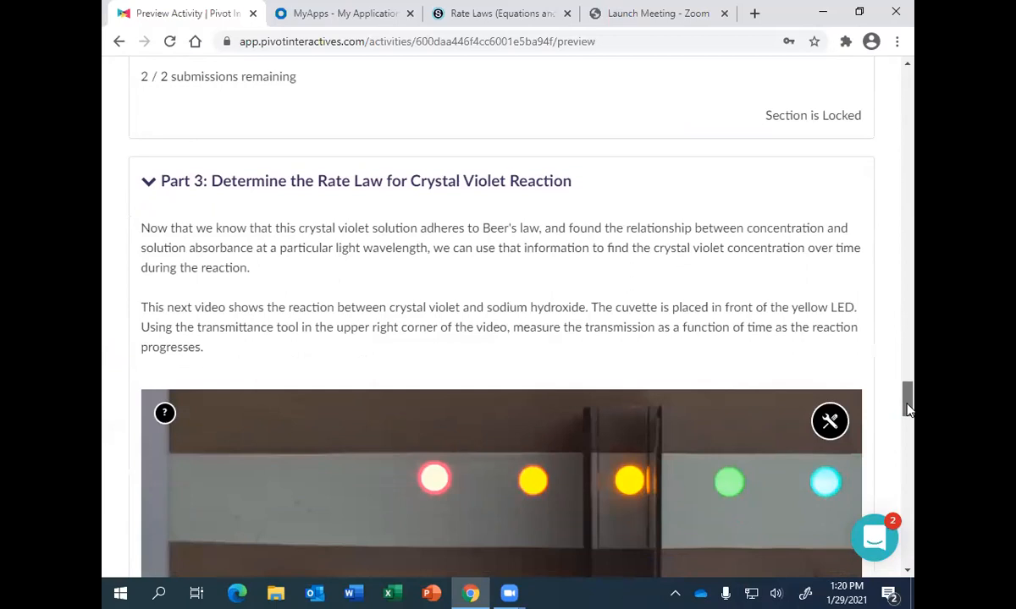
scroll(908, 409, down, 1)
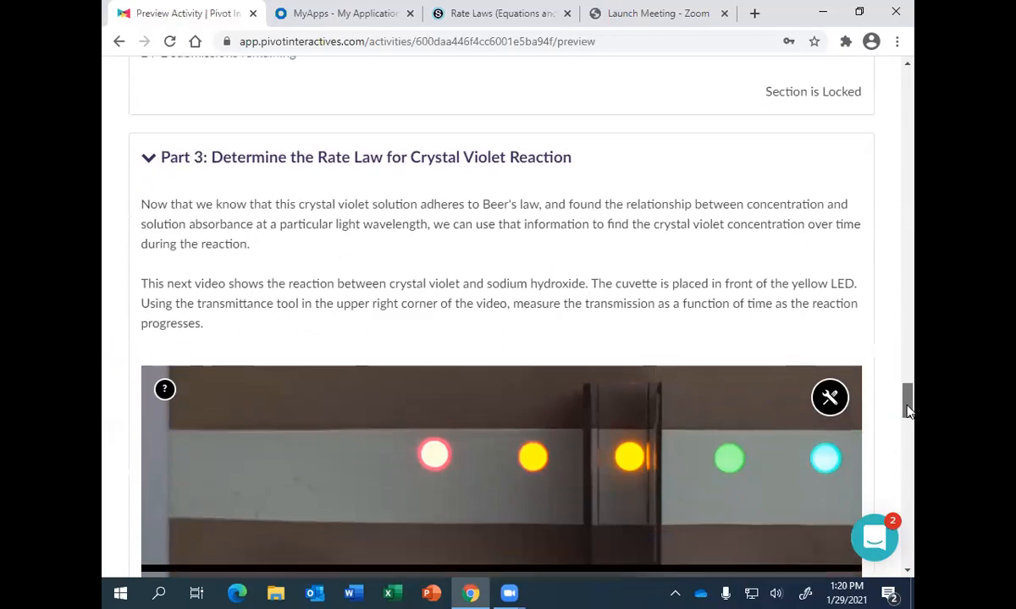
scroll(907, 409, down, 1)
drag(908, 410, 911, 457)
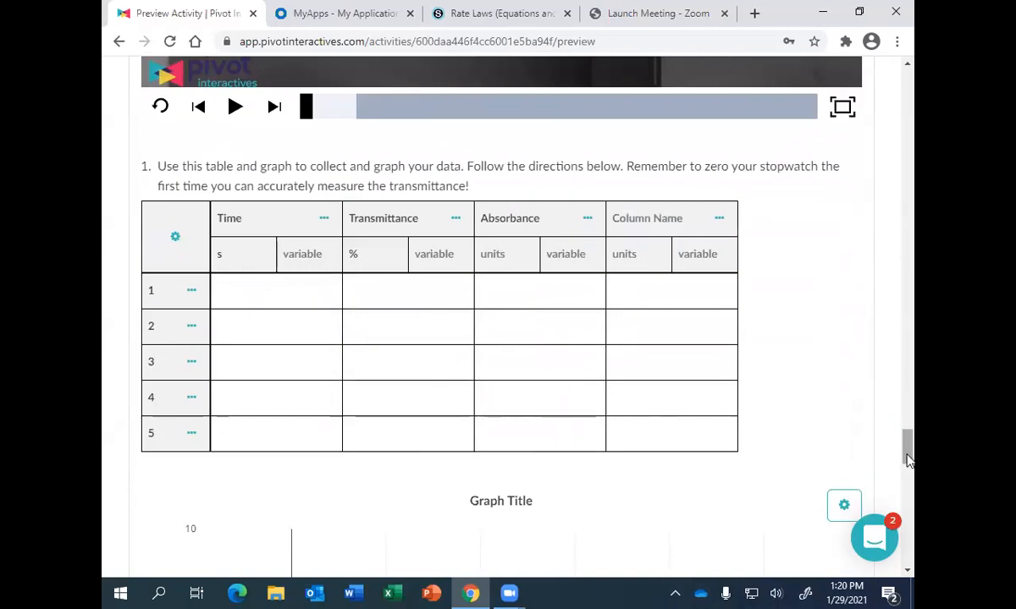
drag(906, 446, 914, 499)
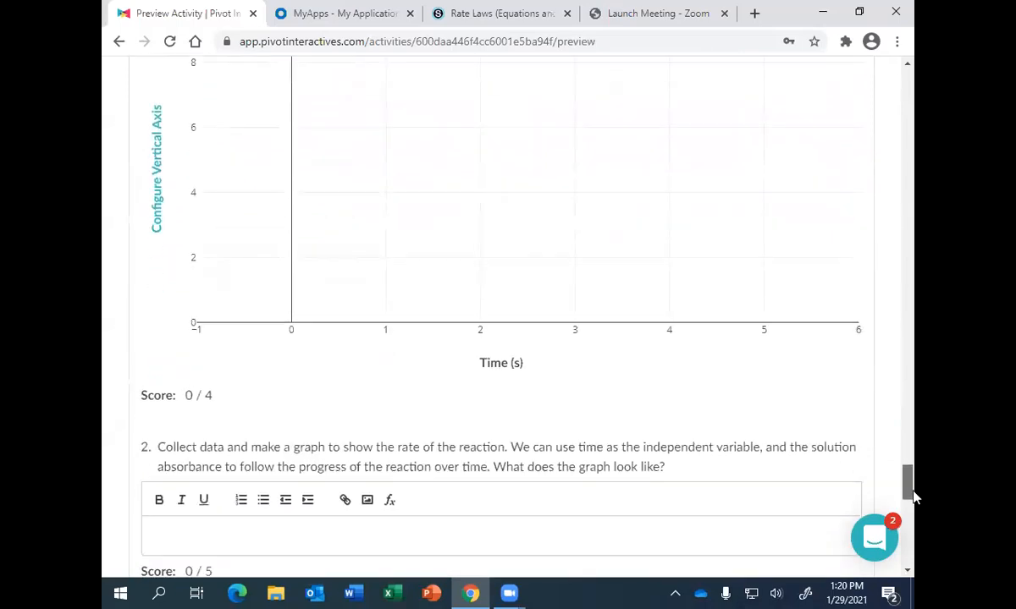
drag(915, 499, 913, 497)
drag(904, 495, 905, 484)
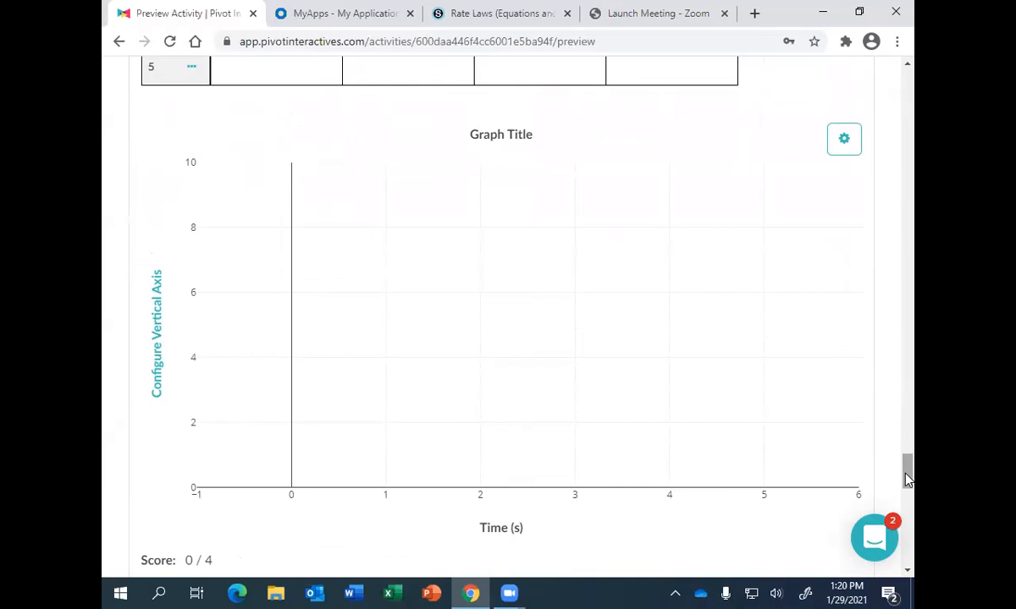
mouse_move(907, 479)
mouse_down()
mouse_move(907, 449)
mouse_move(914, 481)
mouse_up()
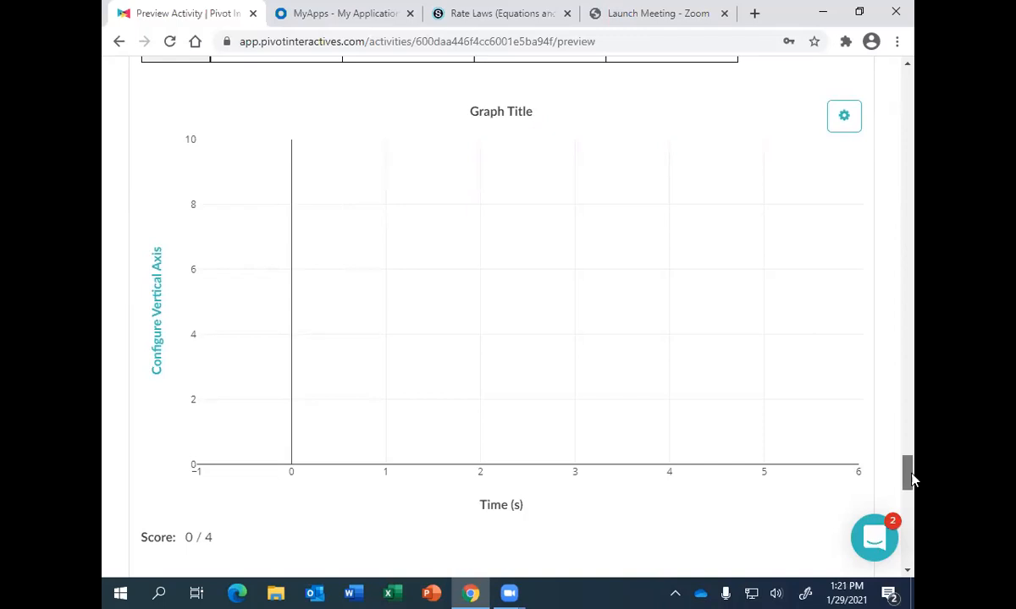
drag(912, 480, 909, 504)
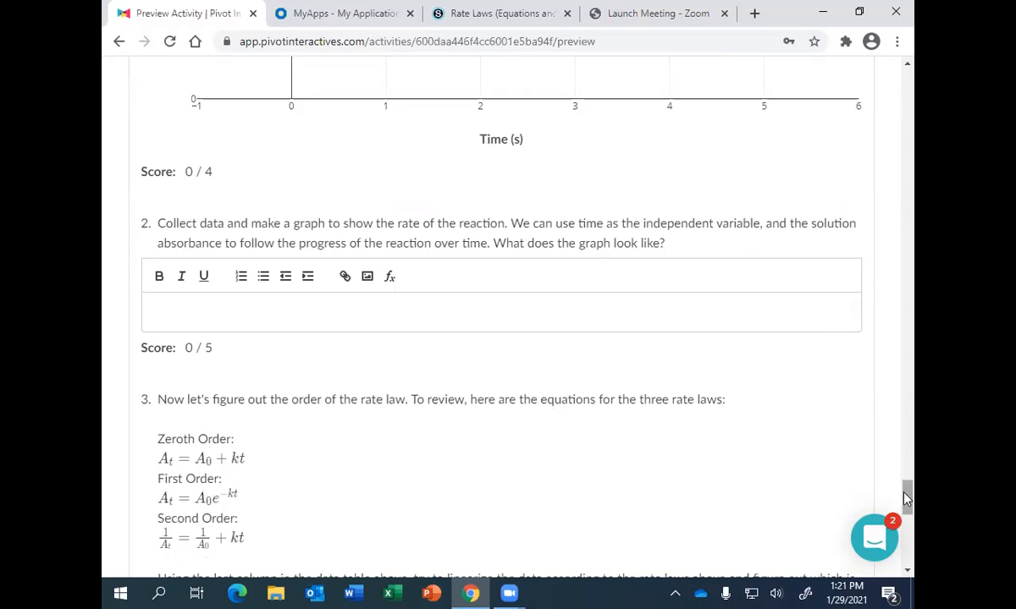
drag(906, 498, 911, 513)
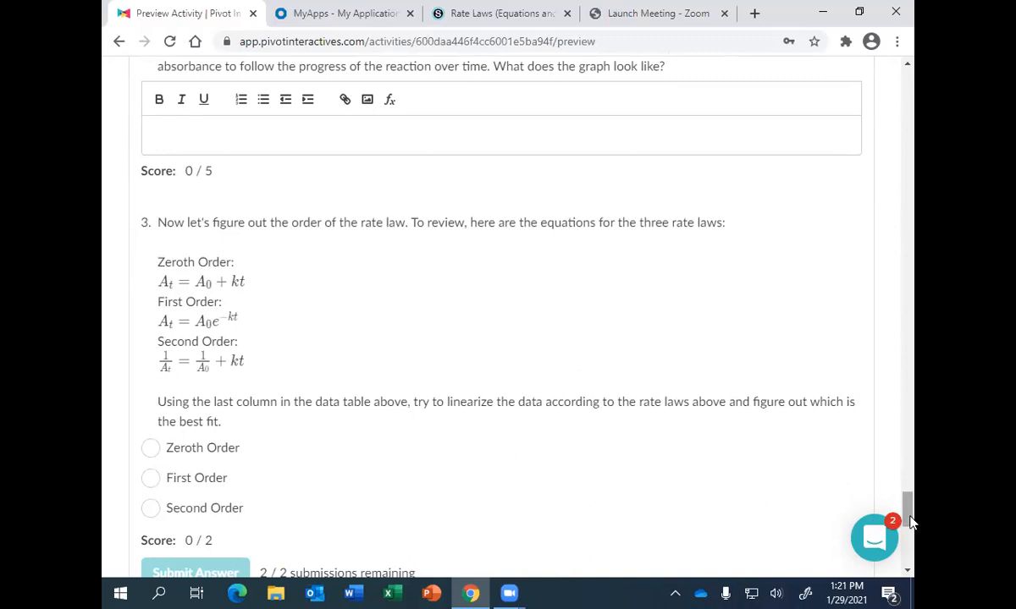
scroll(907, 510, up, 2)
drag(907, 510, 904, 465)
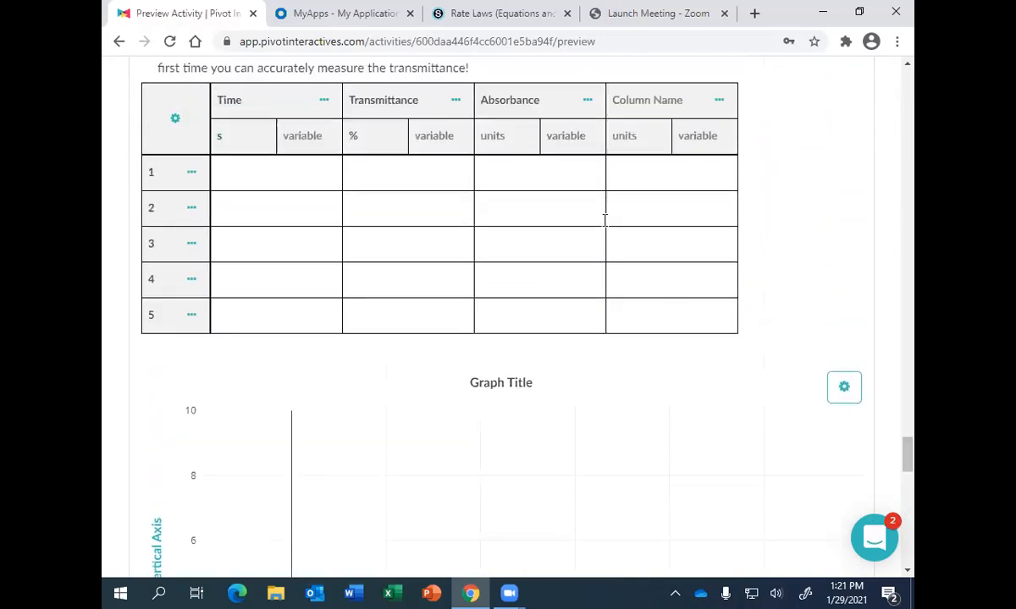
drag(905, 454, 903, 530)
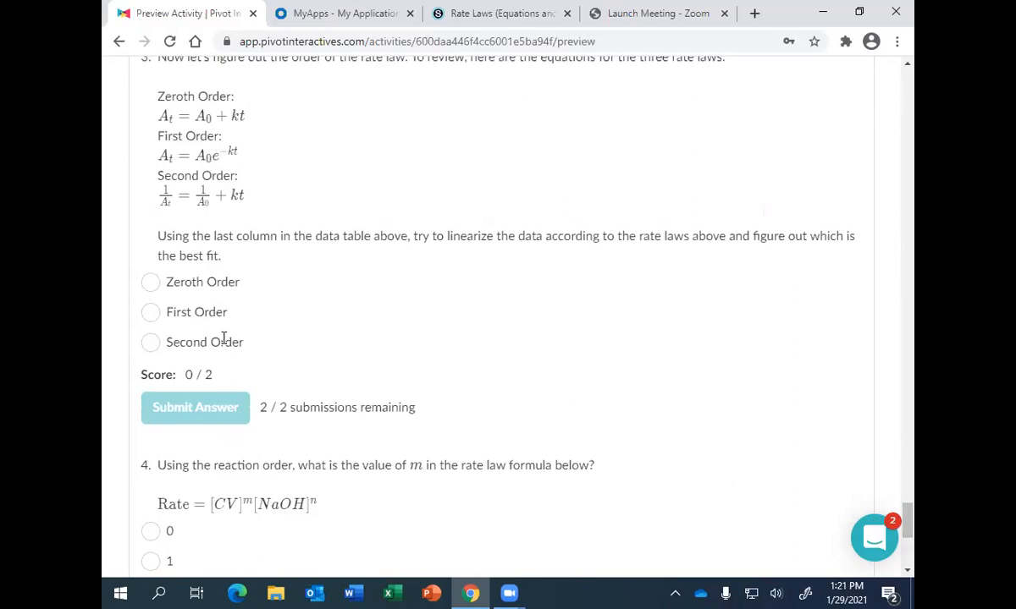
drag(913, 532, 912, 548)
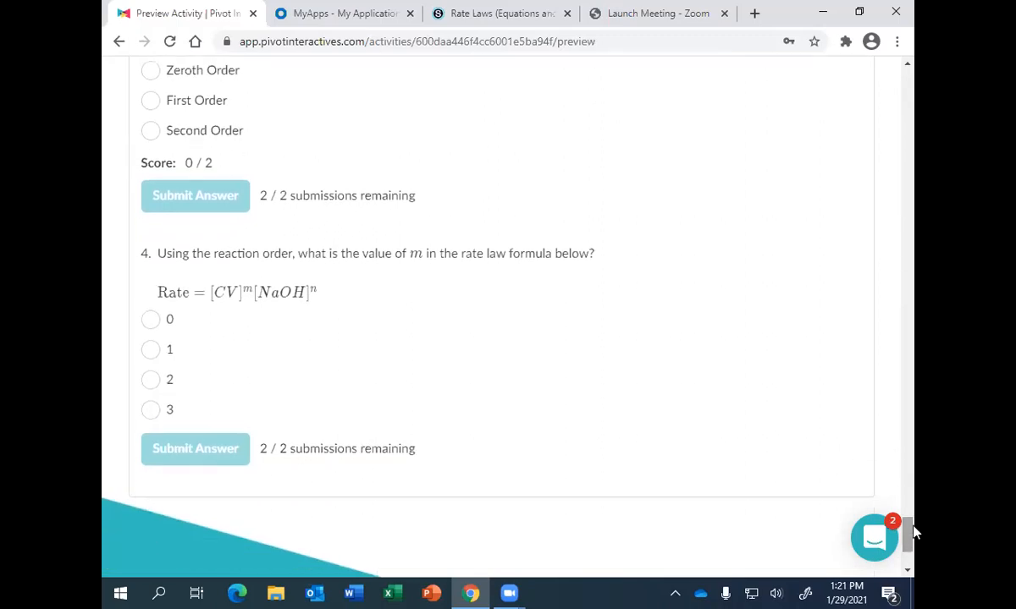